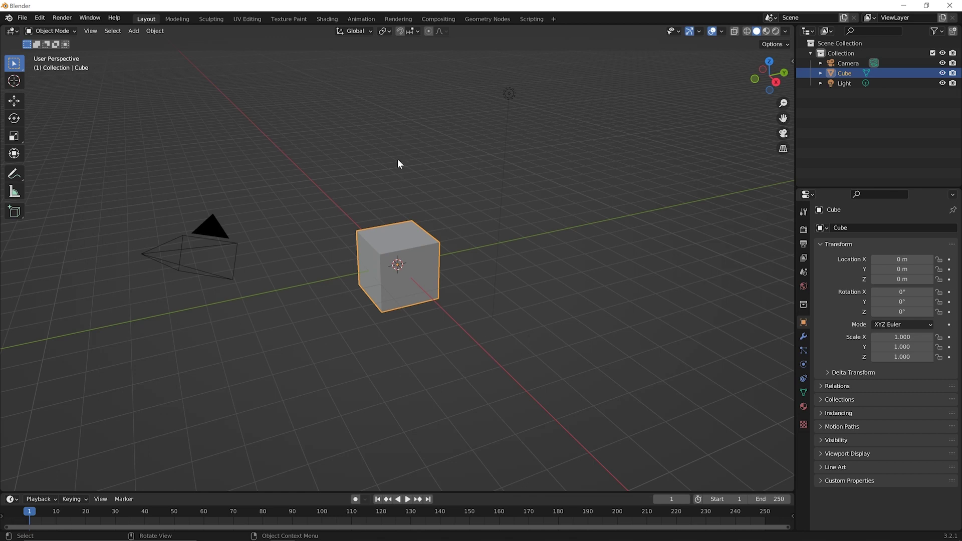
- Flatten the default cube into a narrow slab, scaling it to about 0.077 along Z and about 0.264 along Y
key("s")
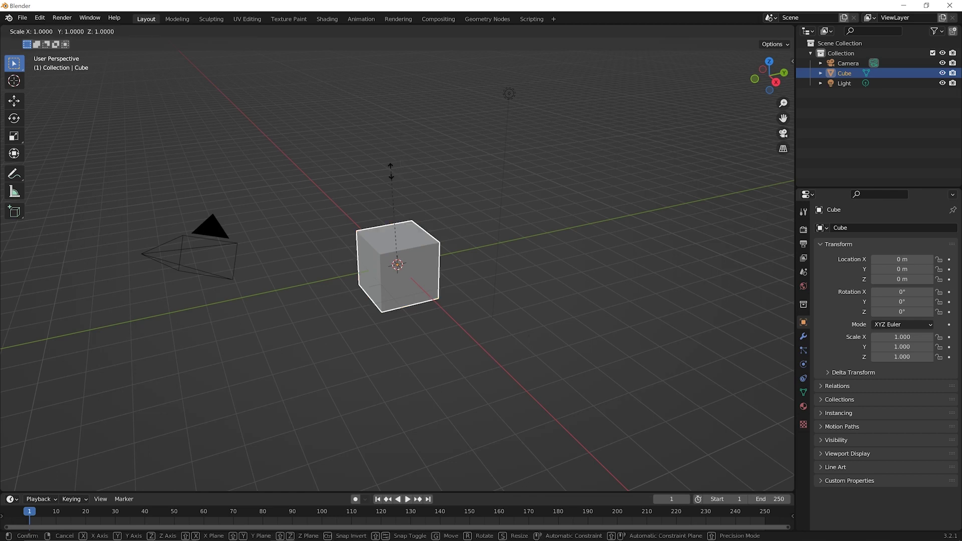
key("z")
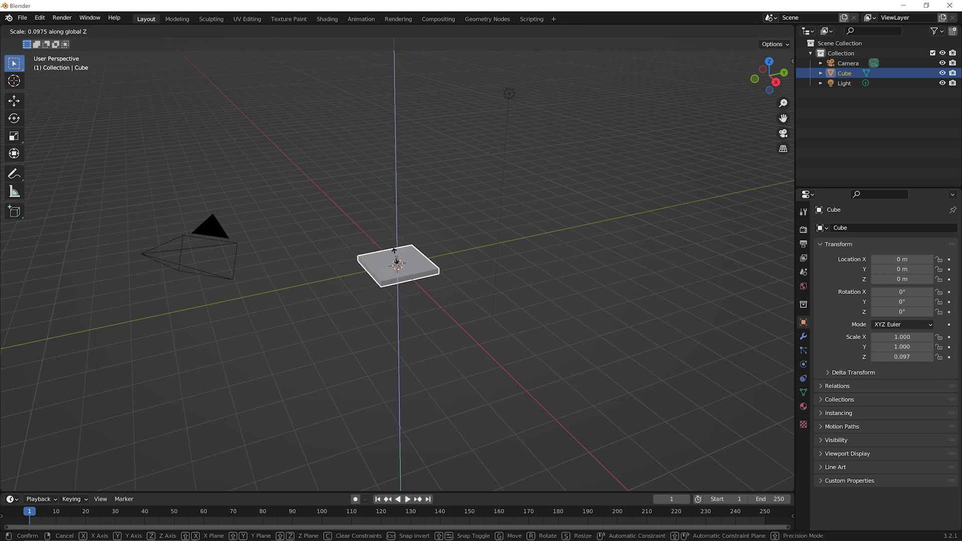
left_click(394, 253)
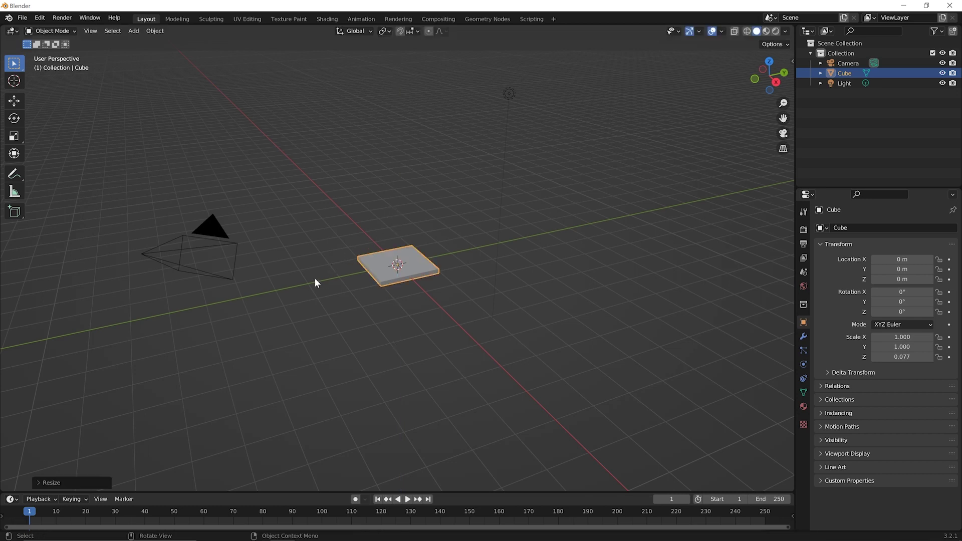
key("s")
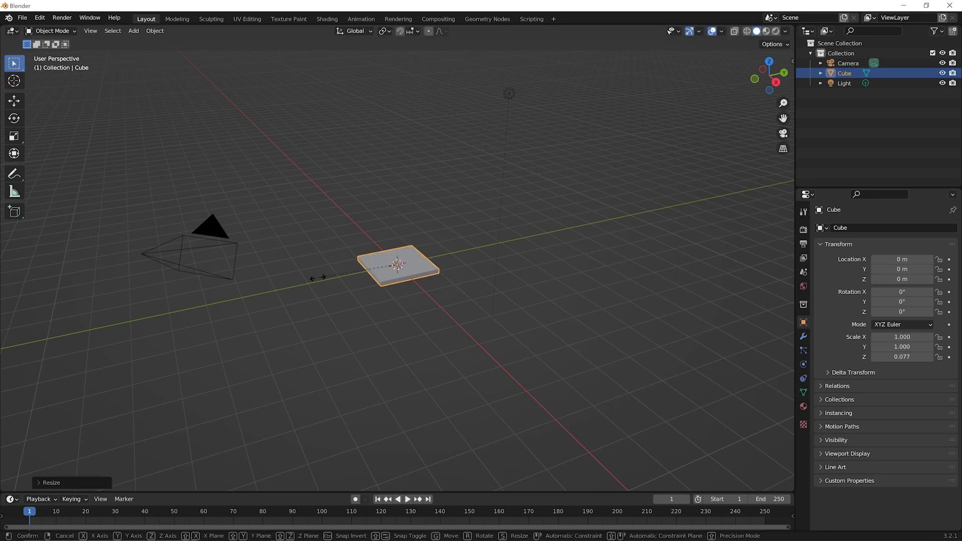
key("y")
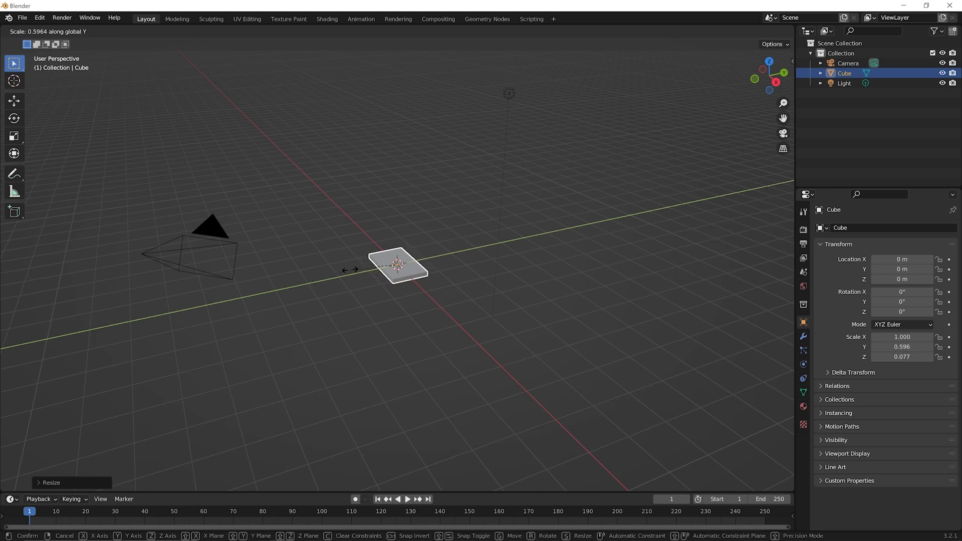
left_click(379, 262)
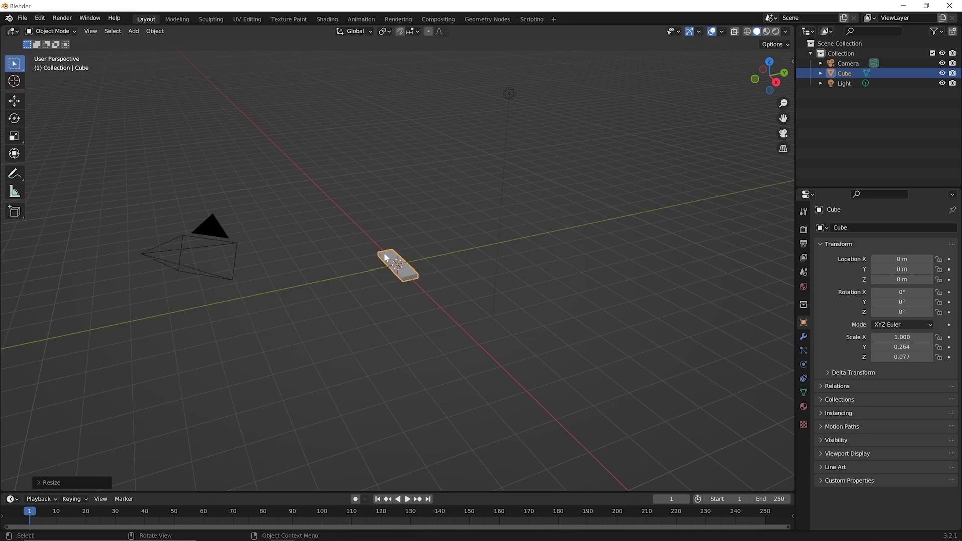
- Apply all transforms to the scaled slab
scroll(392, 260, "up", 7)
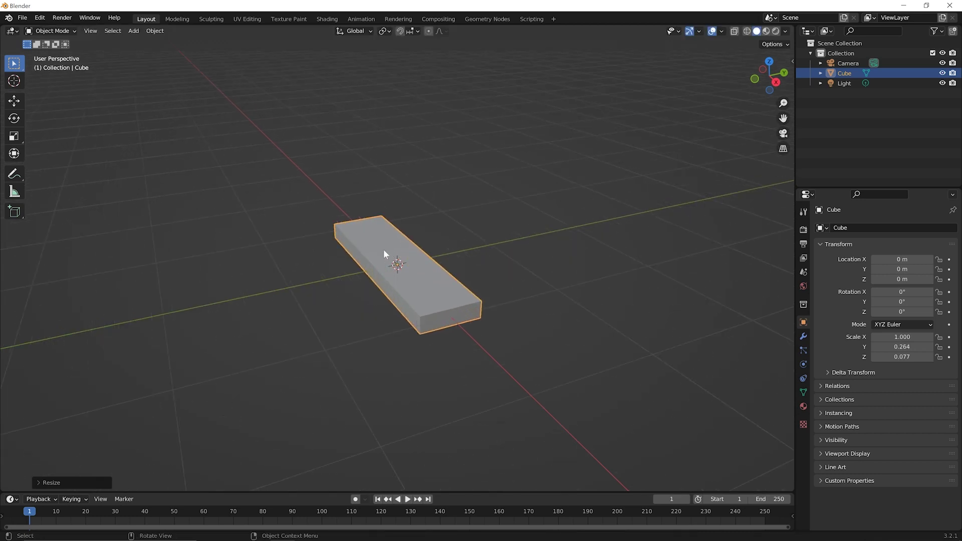
scroll(383, 249, "up", 1)
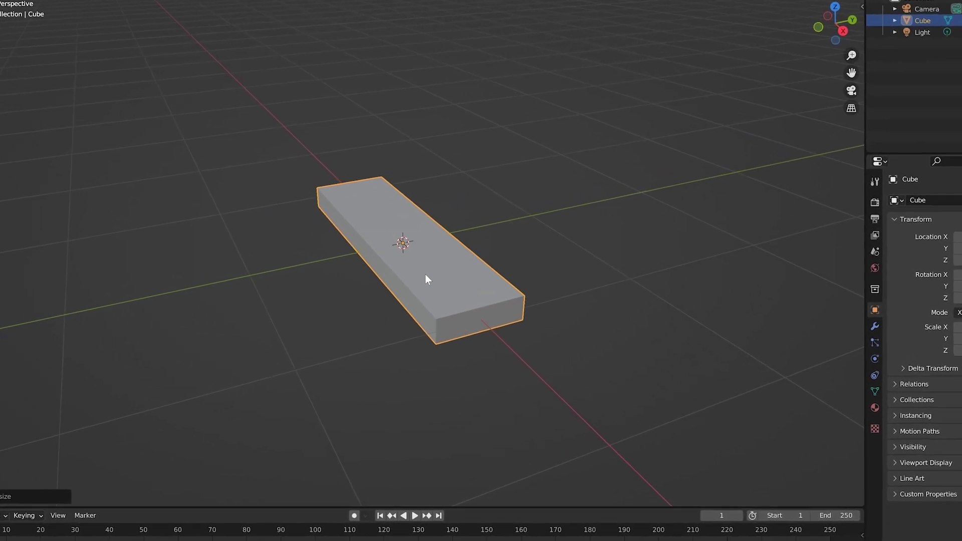
key("ctrl+a")
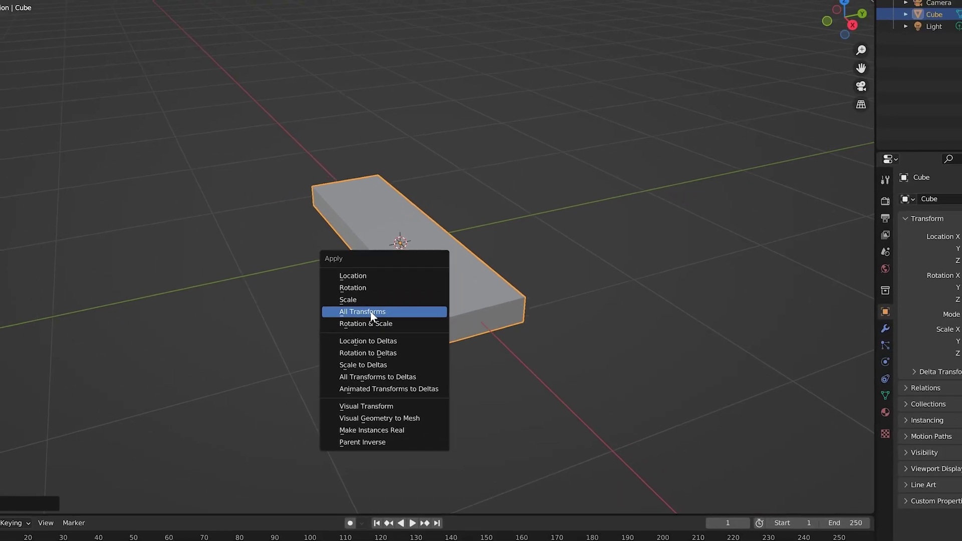
left_click(371, 317)
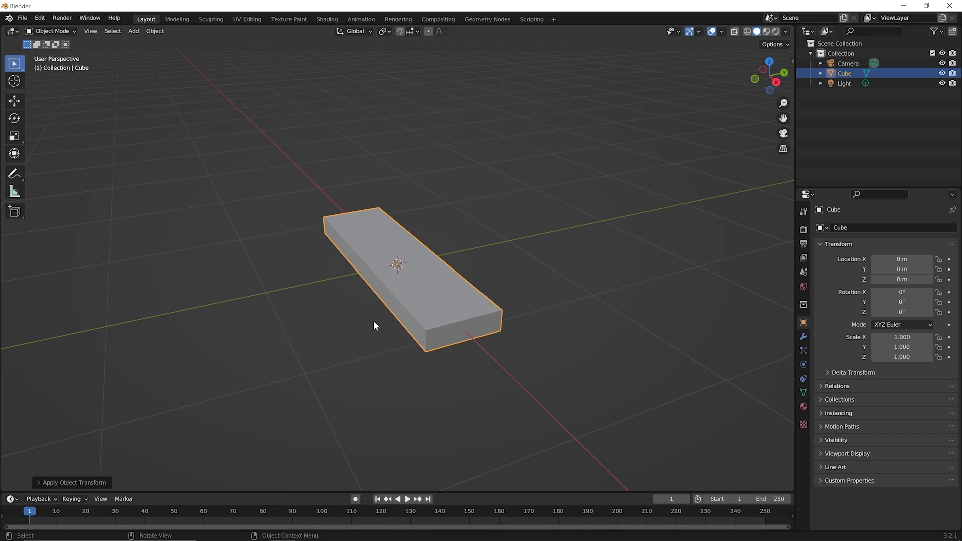
- Add an Array modifier to the slab
left_click(803, 337)
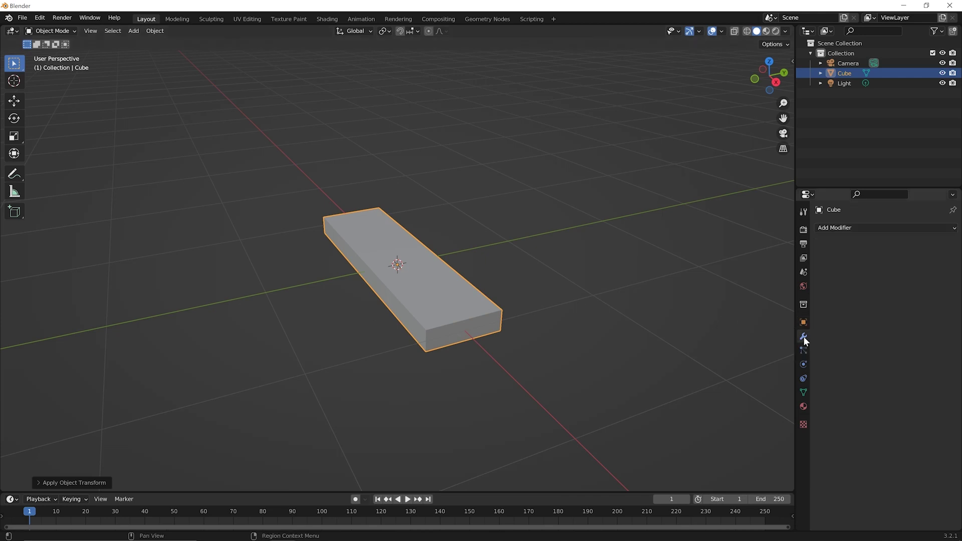
left_click(848, 227)
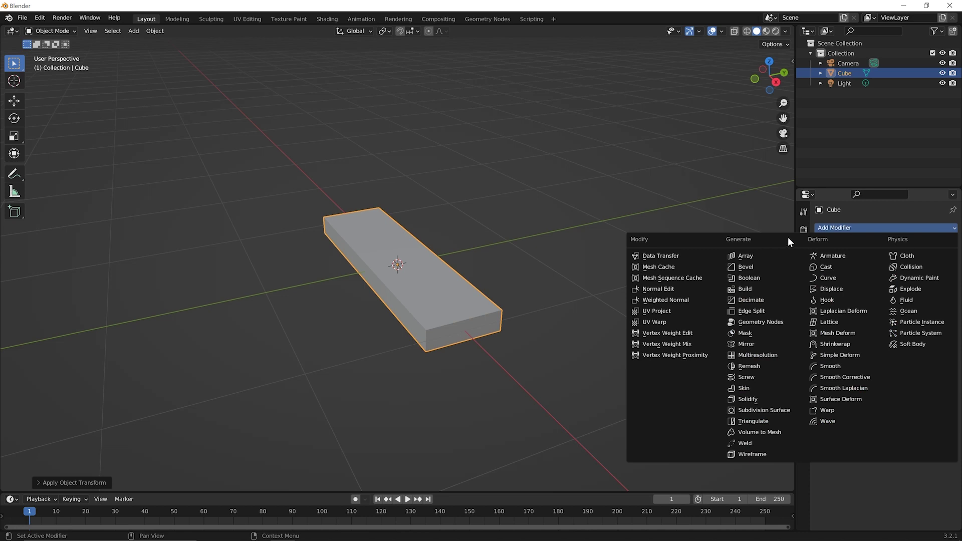
left_click(749, 256)
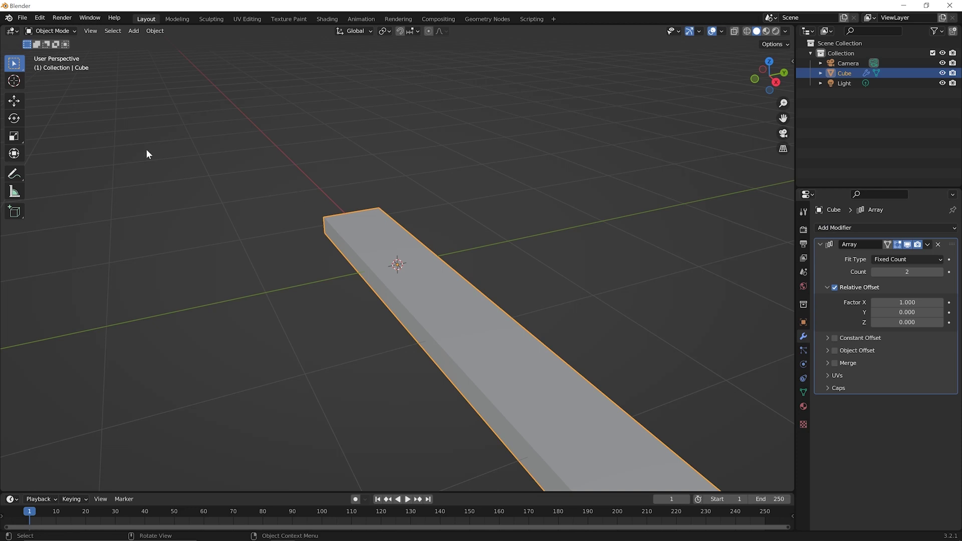
- Set the array's relative offset factor X to 1.3 to leave gaps between the copies
scroll(146, 154, "down", 6)
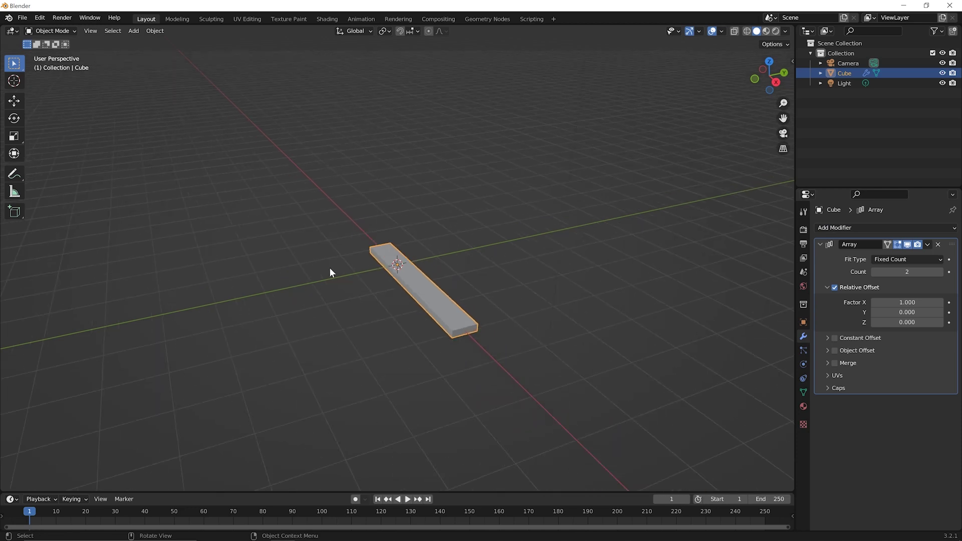
middle_click_drag(431, 322, 395, 290)
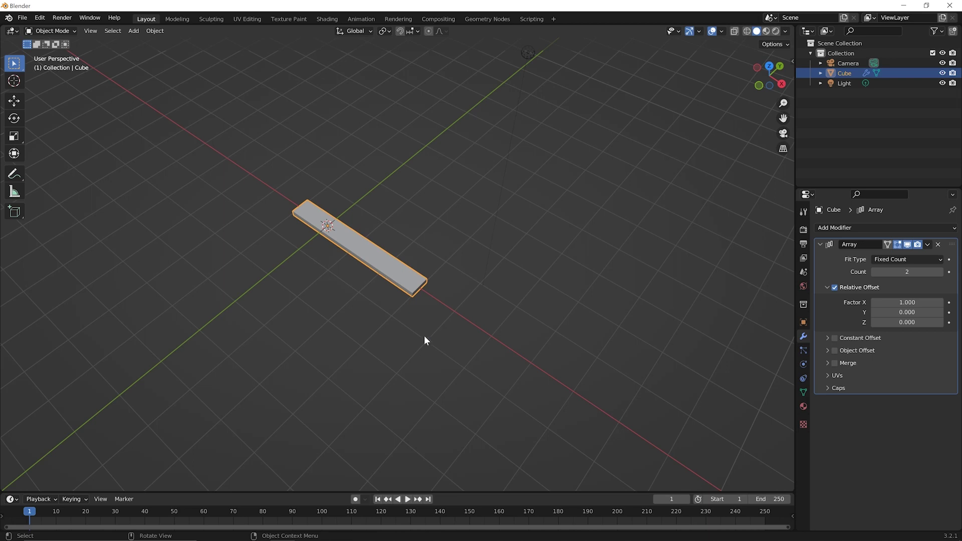
scroll(280, 274, "down", 2)
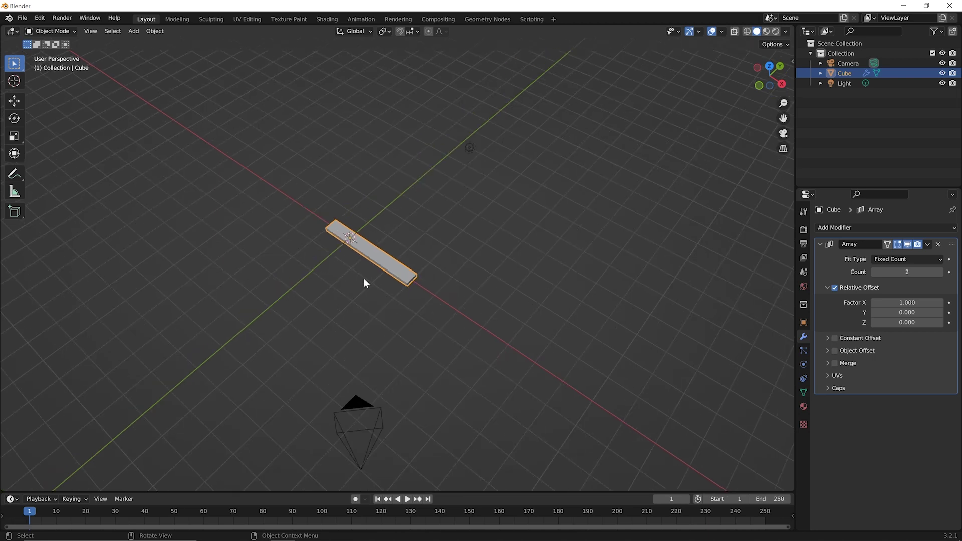
middle_click_drag(403, 301, 366, 253, "shift")
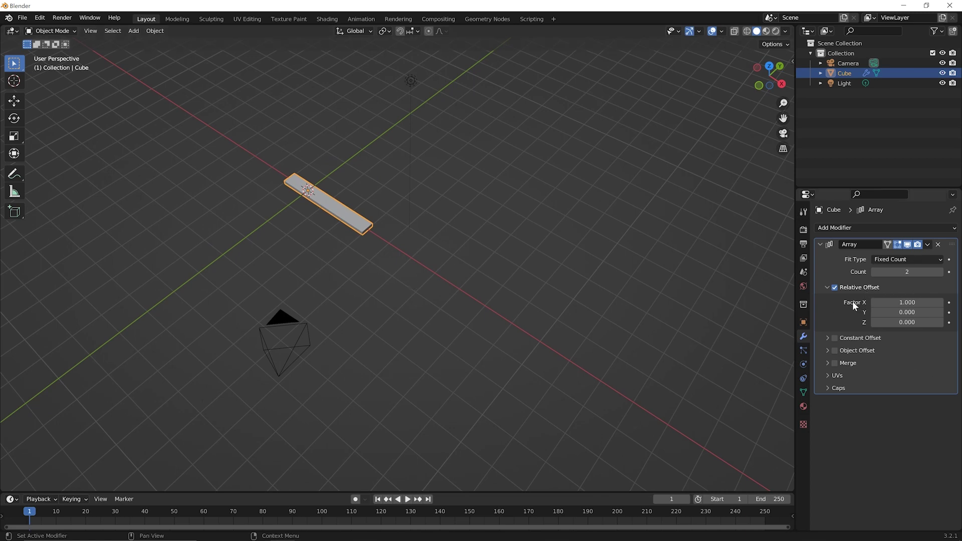
left_click(940, 302)
left_click(940, 302)
left_click(940, 303)
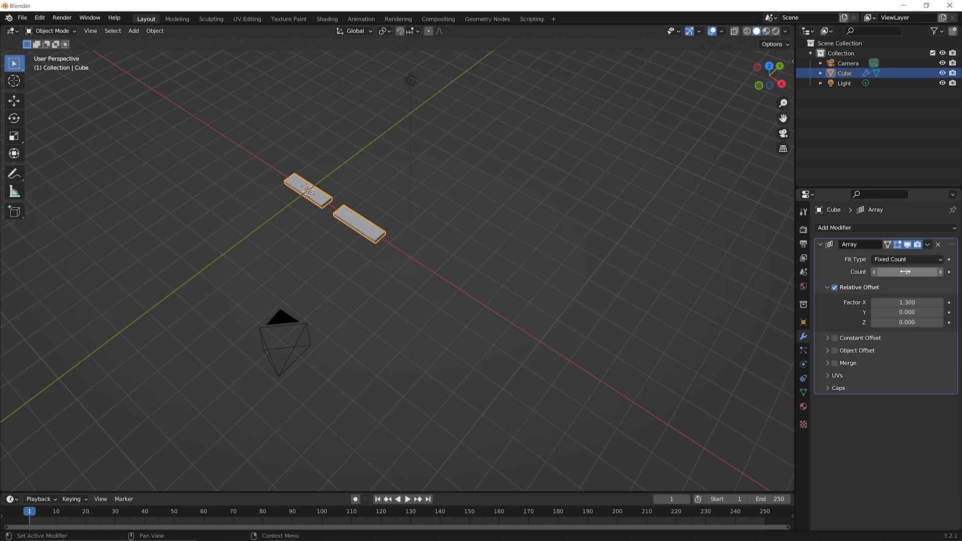
- Try different array counts and settle on a count of 6
mouse_move(907, 272)
left_mouse_down()
mouse_move(937, 272)
mouse_move(882, 271)
mouse_move(906, 271)
left_mouse_up()
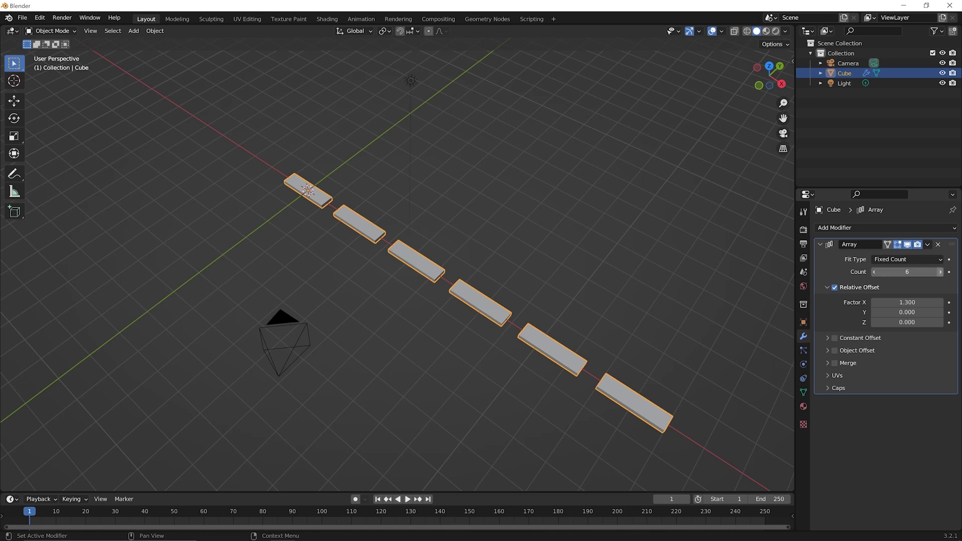
left_click(939, 272)
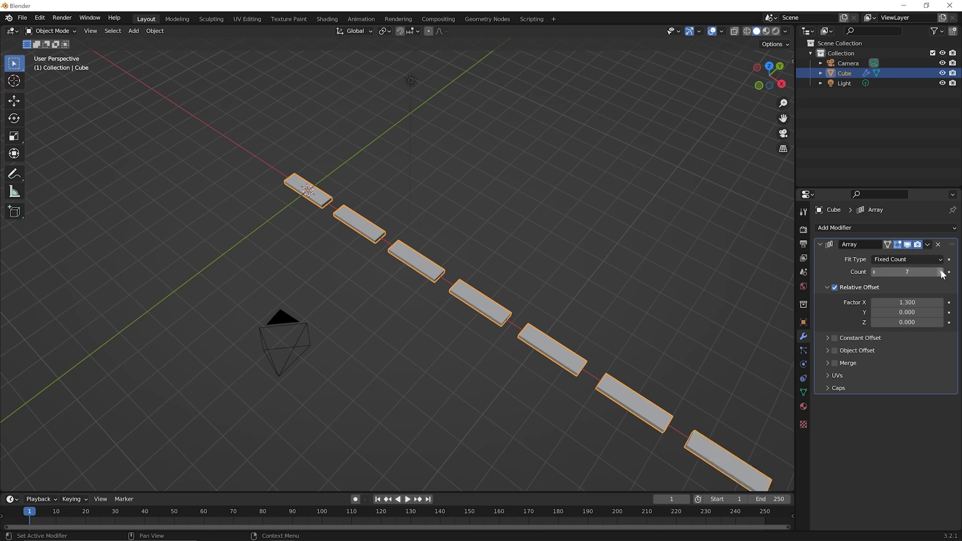
left_click(873, 272)
left_click(873, 272)
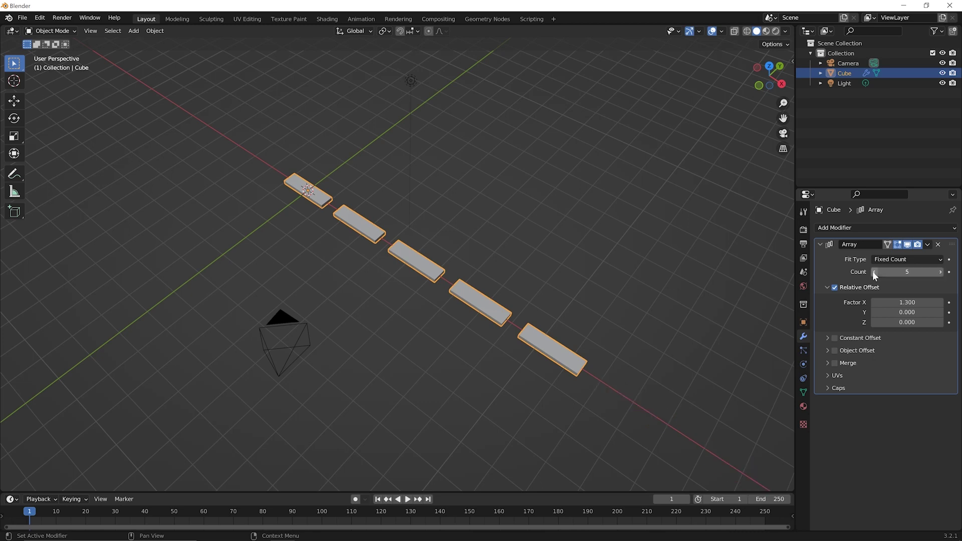
left_click(939, 272)
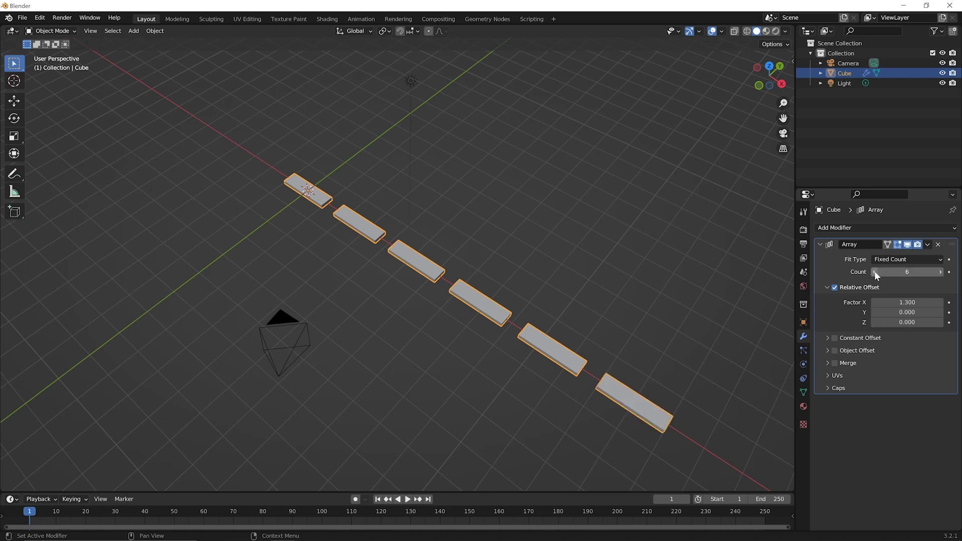
- Try relative offset X factors of 1.2 and 1.5 on the array and return to 1.3
left_click(873, 302)
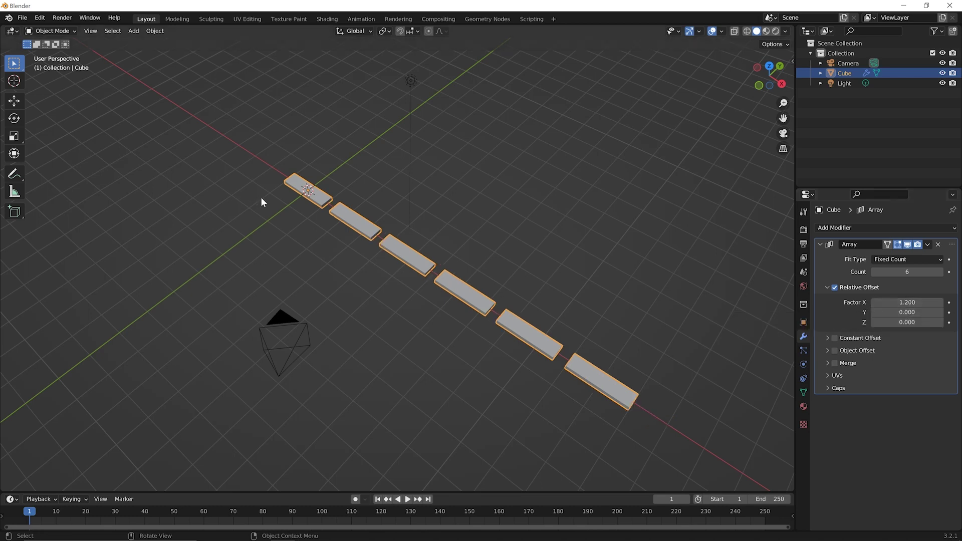
left_click(939, 302)
left_click(939, 302)
left_click(939, 302)
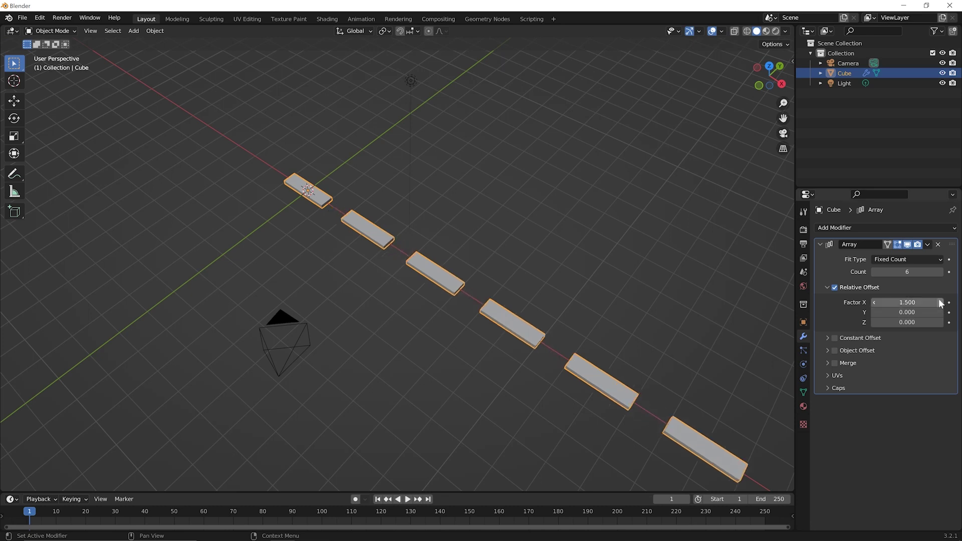
left_click(874, 302)
left_click(874, 302)
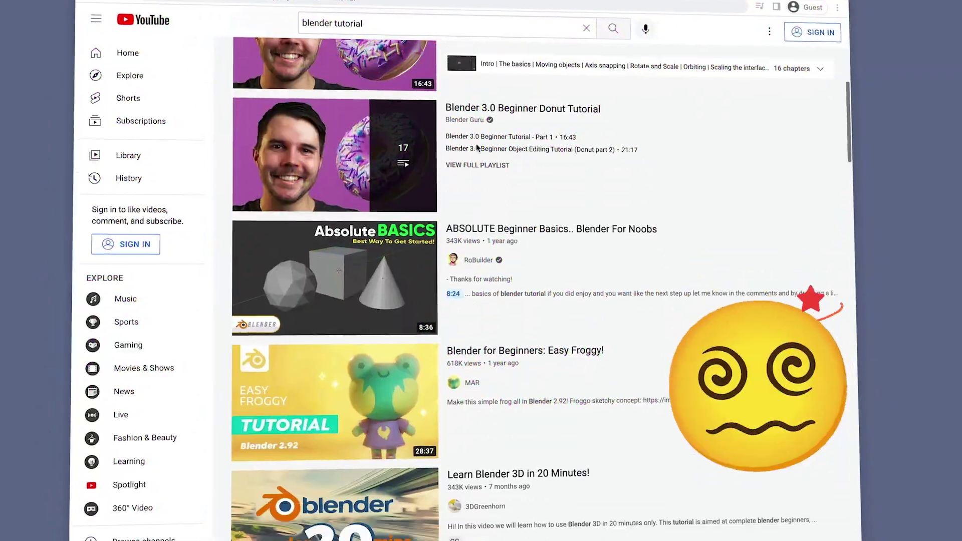
scroll(476, 300, "down", 5)
scroll(477, 141, "down", 3)
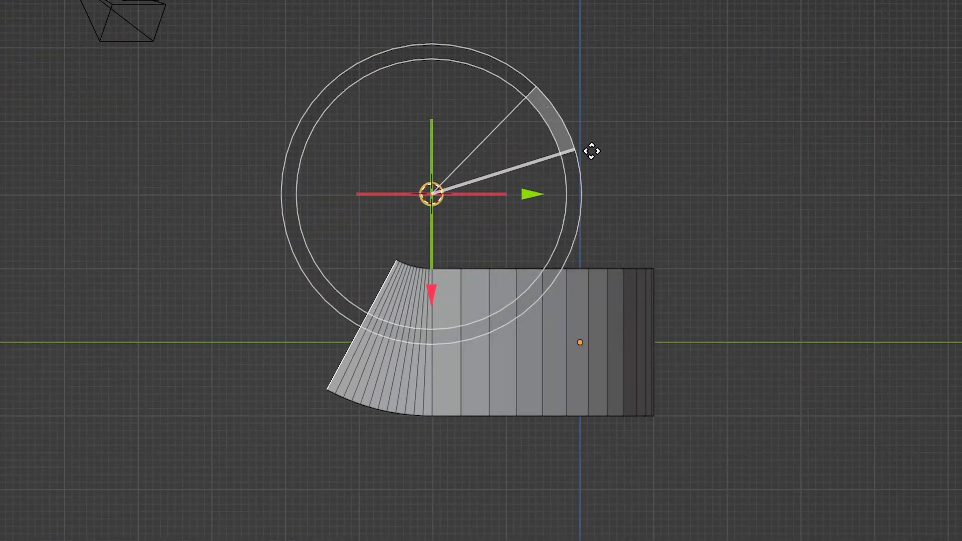
left_click_drag(591, 150, 590, 221)
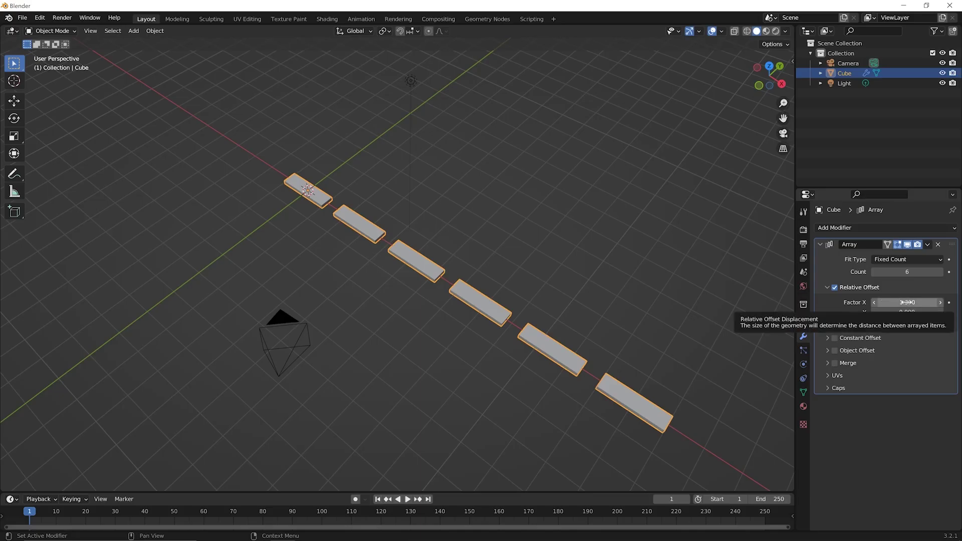
- Set the array's relative offset factors to 0 on X and 1.1 on Y
left_click(907, 302)
type("0")
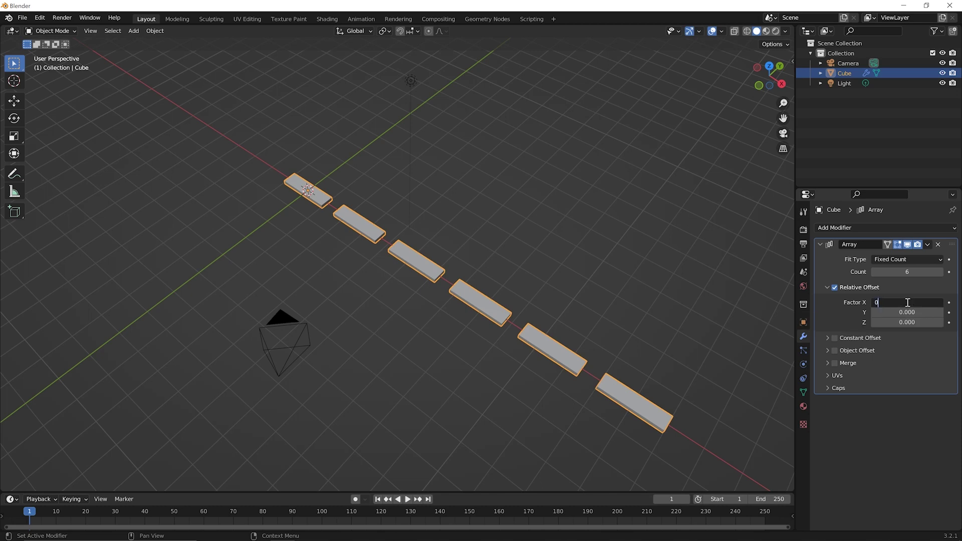
key("Return")
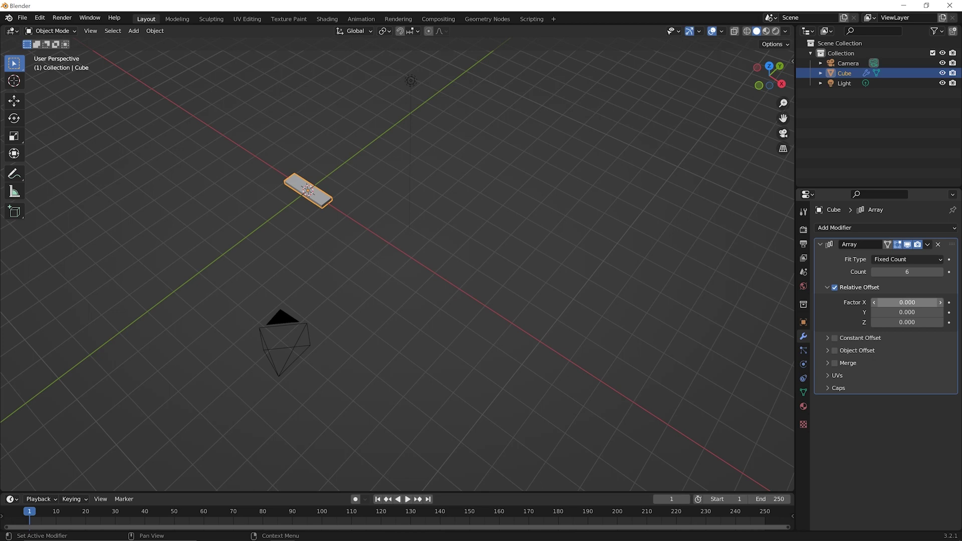
left_click(907, 312)
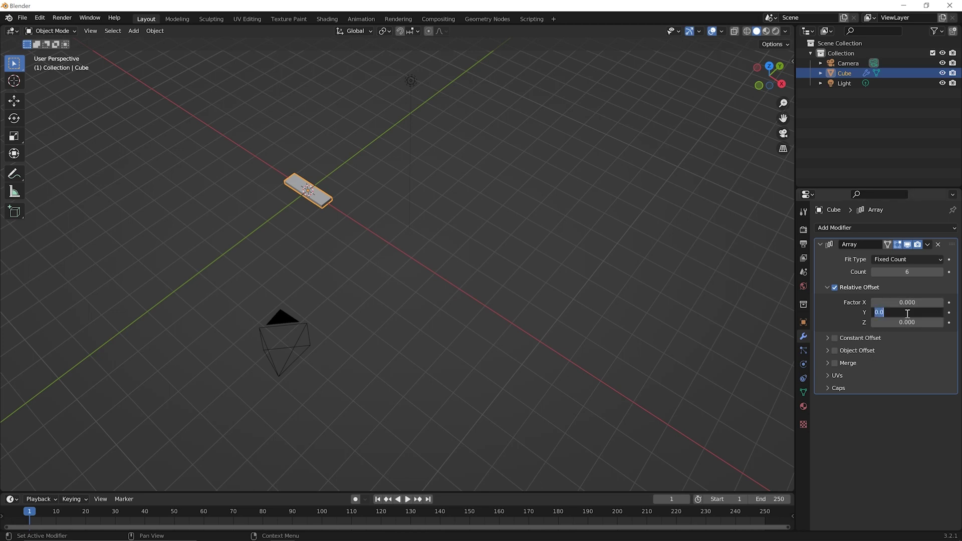
type("1.1")
key("Return")
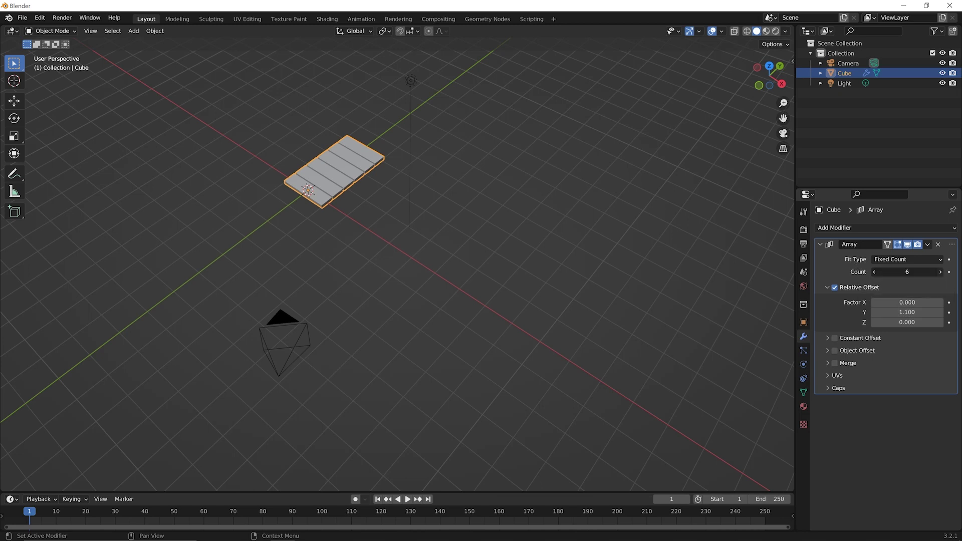
- Increase the array count to 10 copies
left_click(939, 271)
left_click(940, 271)
left_click(940, 271)
left_click(939, 271)
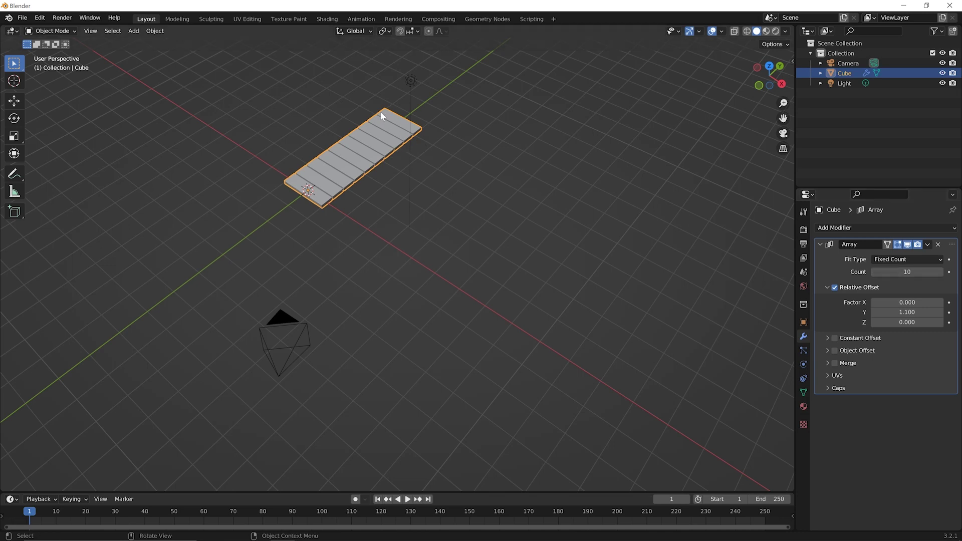
- Raise the array's relative offset factor Z to 2.0 so that the slabs climb like stairs
scroll(375, 113, "up", 2)
middle_click_drag(373, 104, 403, 246, "shift")
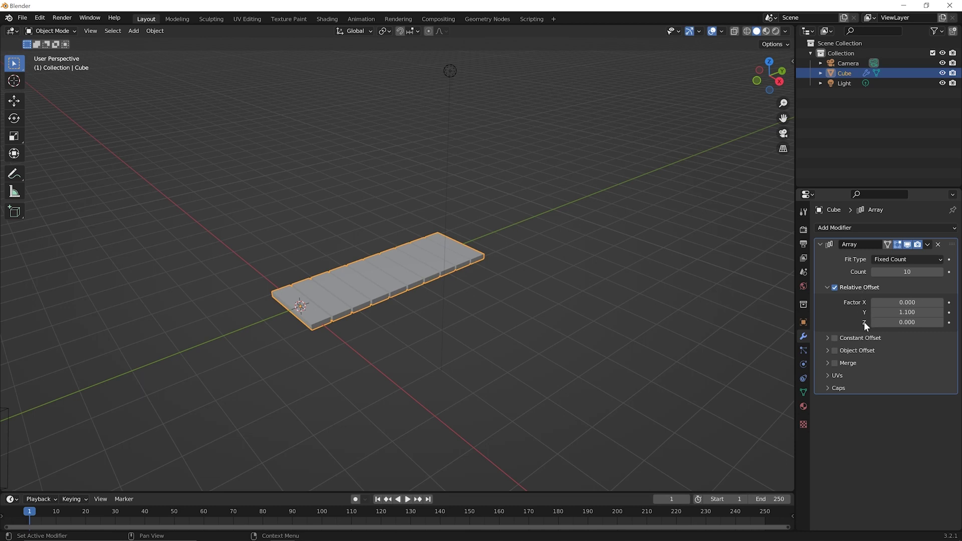
left_click(940, 322)
left_click(940, 322)
left_click(939, 322)
left_click(939, 322)
left_click(939, 322)
left_click(939, 322)
left_click(940, 322)
left_click(939, 322)
left_click(939, 322)
left_click(940, 322)
left_click(939, 322)
left_click(940, 322)
left_click(940, 322)
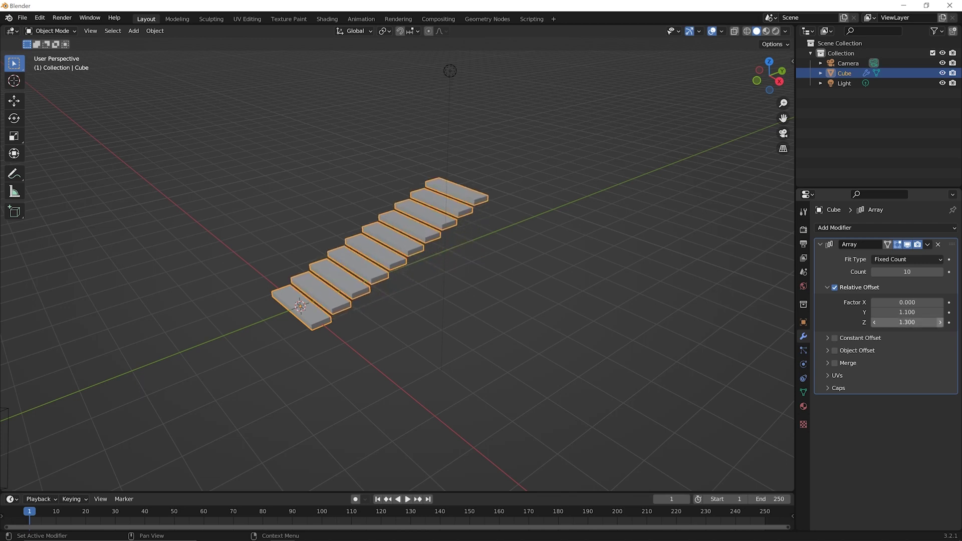
left_click(940, 322)
left_click(939, 322)
left_click(940, 322)
left_click(939, 322)
left_click(939, 322)
left_click(940, 322)
left_click(940, 322)
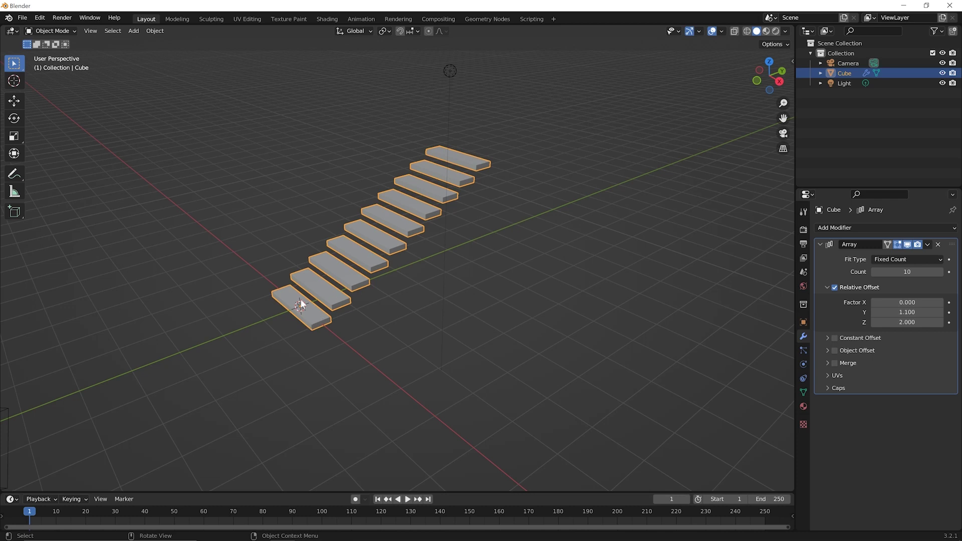
- In Edit Mode, deselect everything and select only the top face of the first slab using face selection
scroll(300, 299, "up", 1)
scroll(300, 299, "up", 2)
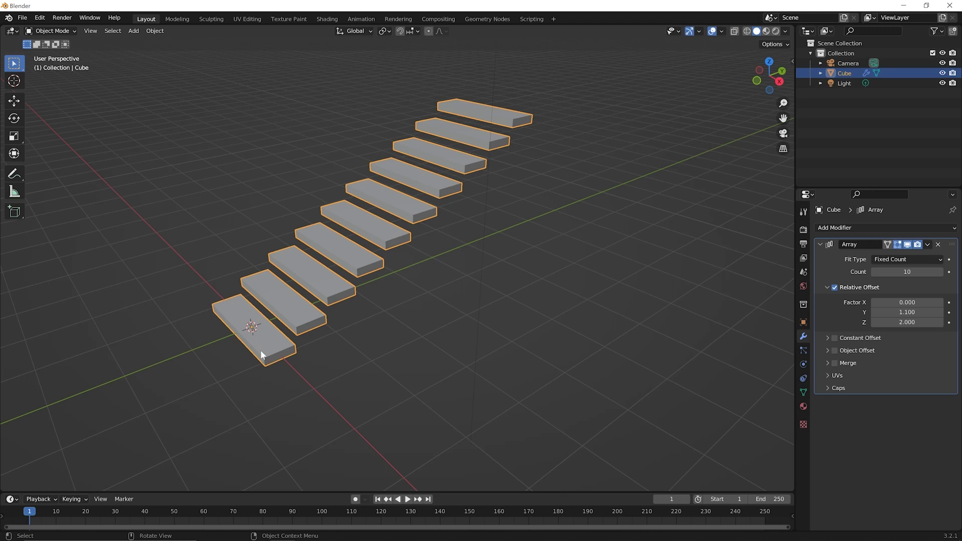
key("Tab")
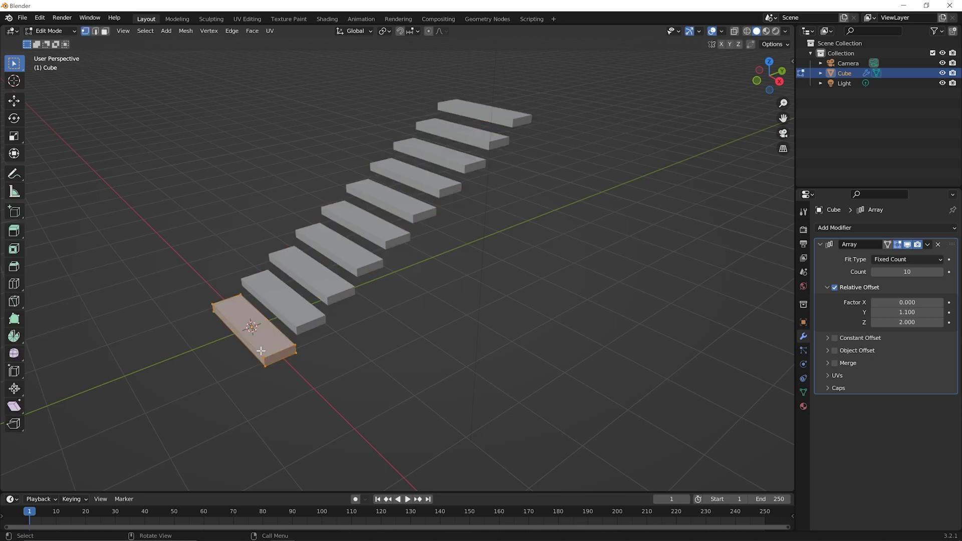
left_click(226, 361)
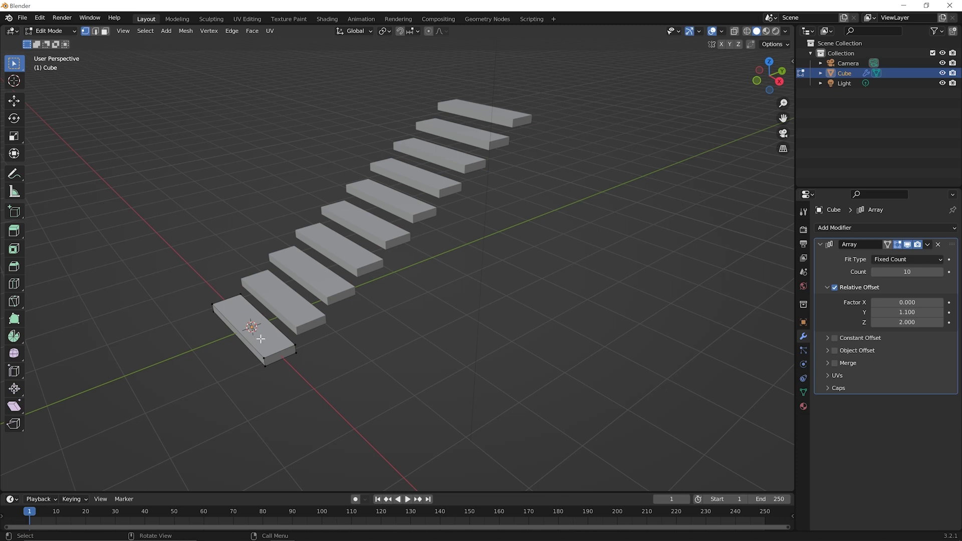
middle_click_drag(261, 339, 344, 304, "shift")
scroll(345, 303, "up", 3)
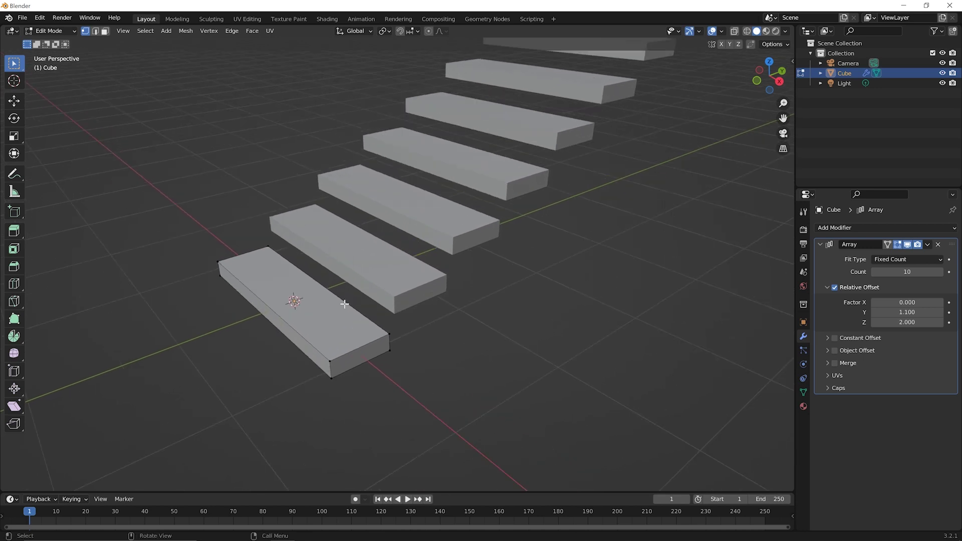
key("3")
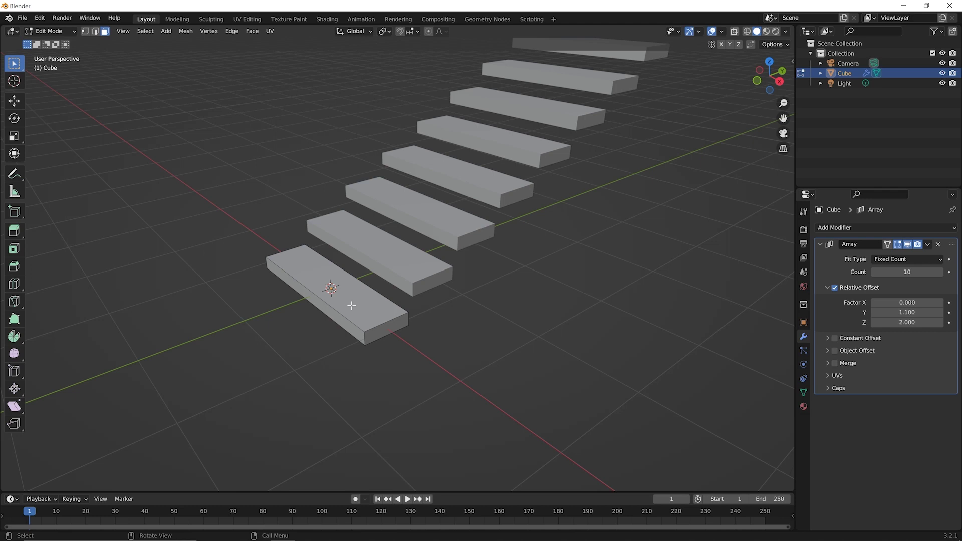
left_click(351, 305)
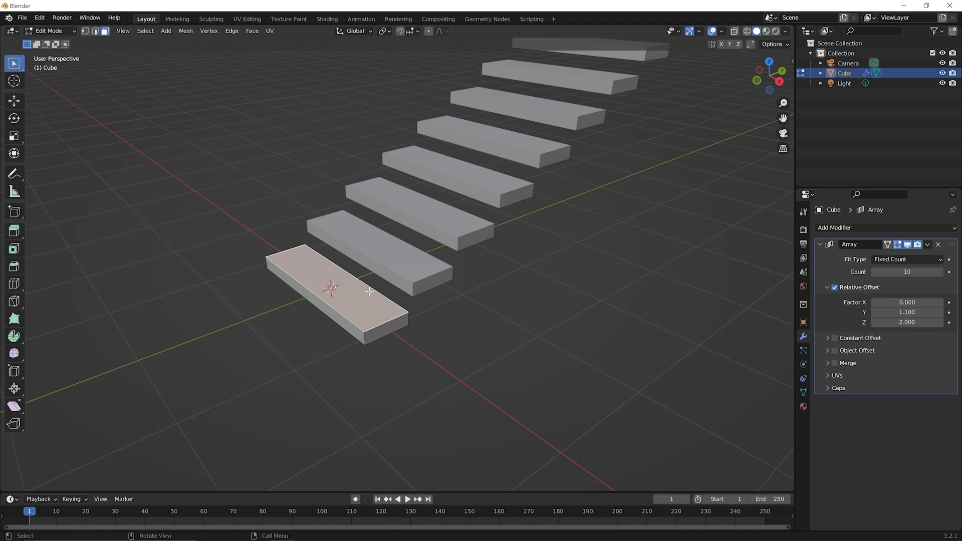
- Try raising the selected top face along the Z axis by about 0.06 m, cancel the move and return to Object Mode
scroll(369, 291, "down", 4)
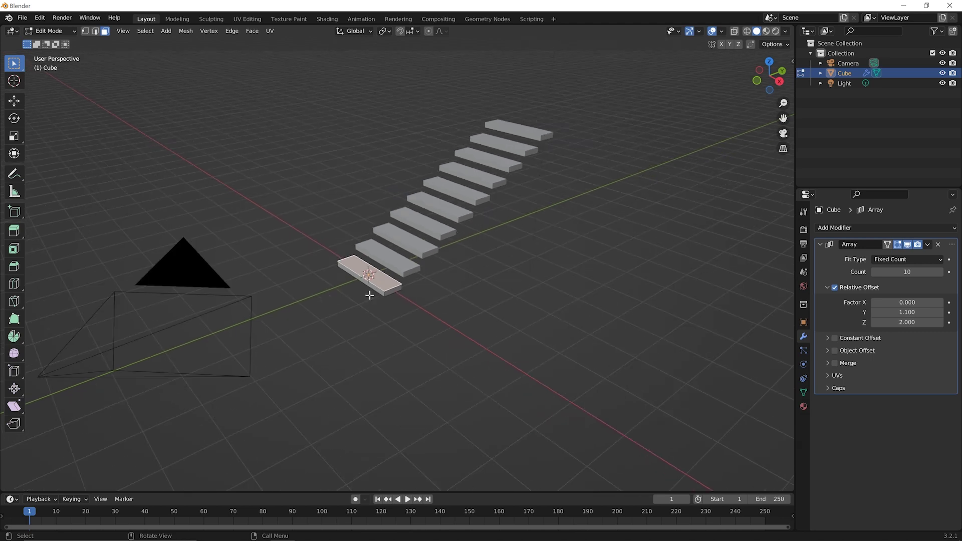
middle_click_drag(397, 246, 337, 296)
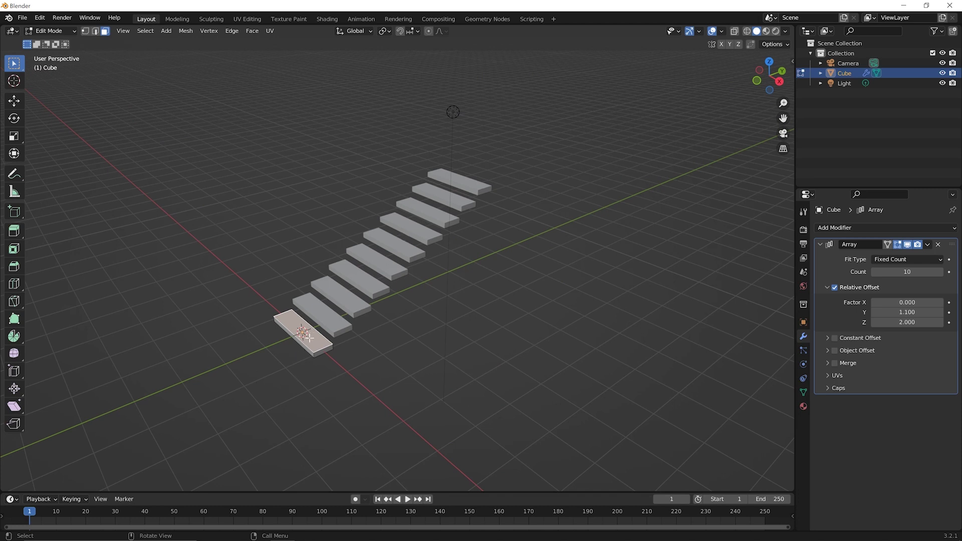
key("g")
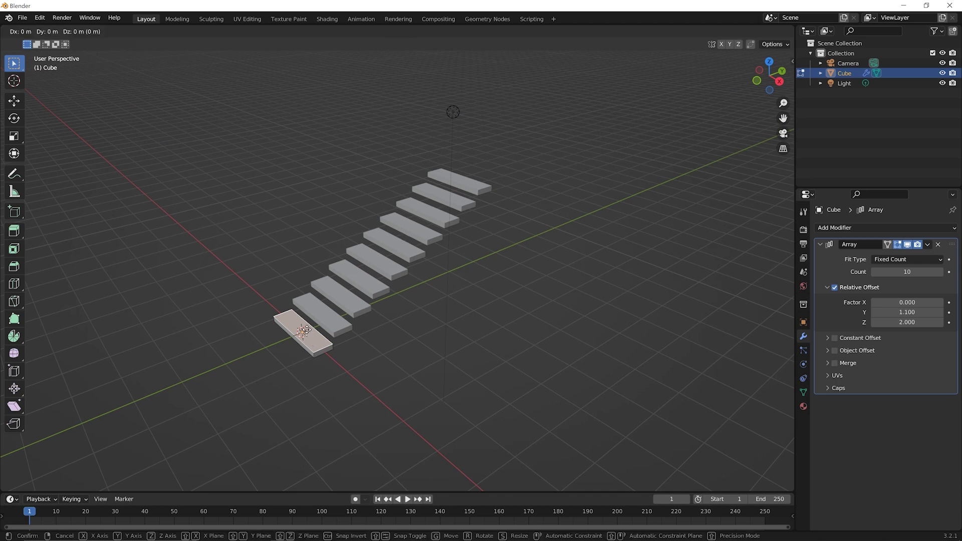
key("z")
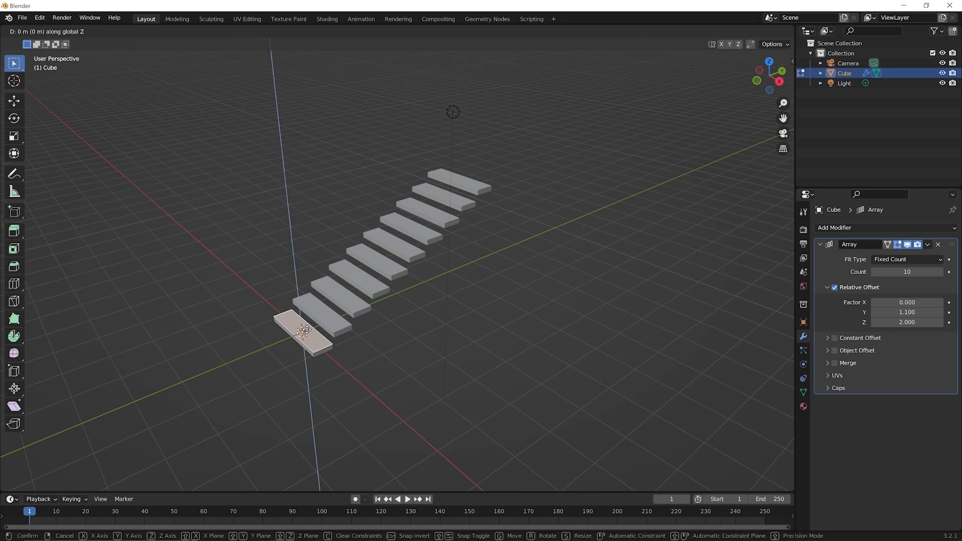
mouse_move(303, 323)
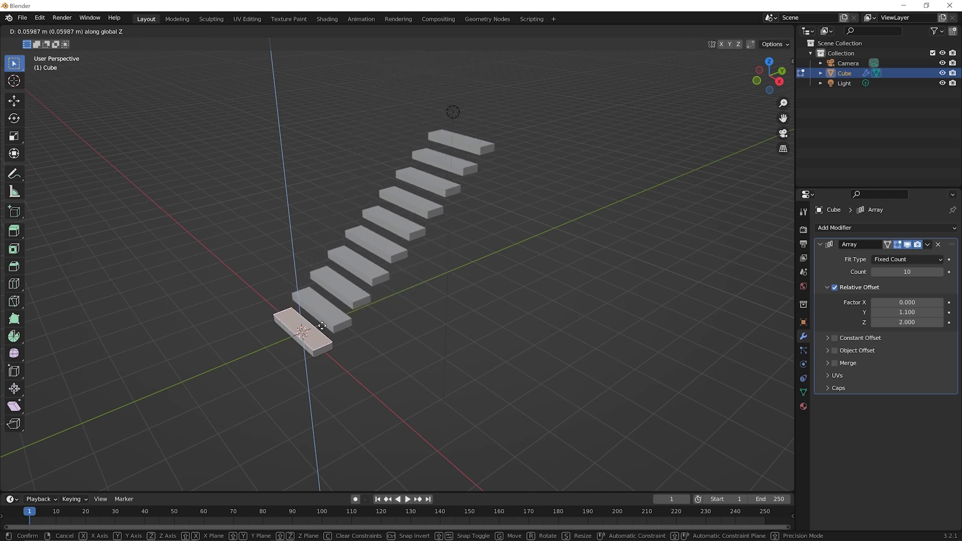
left_click(321, 326)
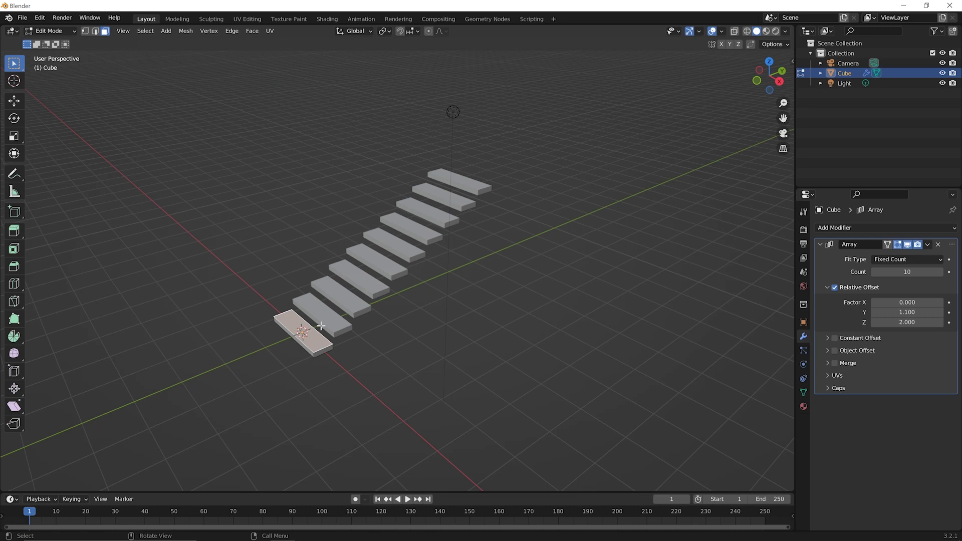
key("Tab")
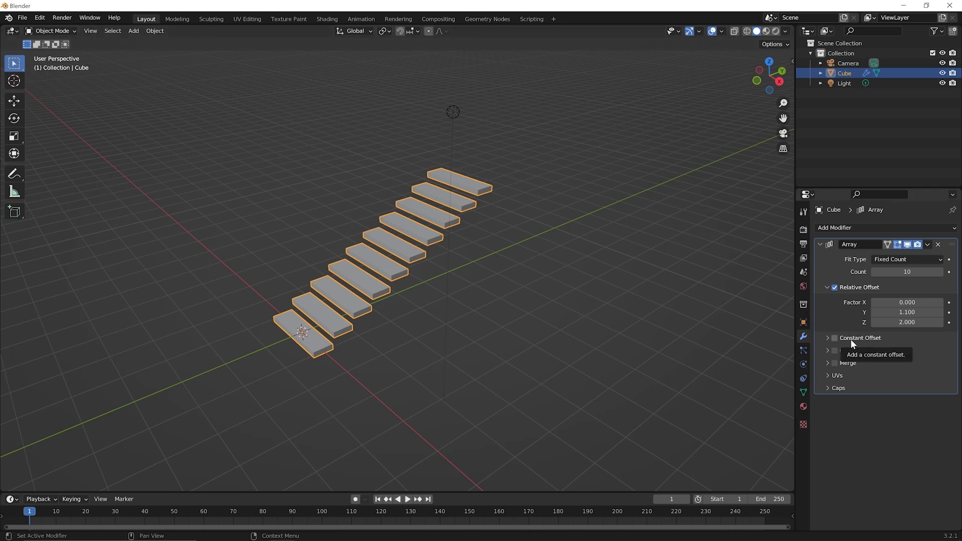
- Switch the array from relative offset to constant offset and set its X distance to 0 m
left_click(835, 287)
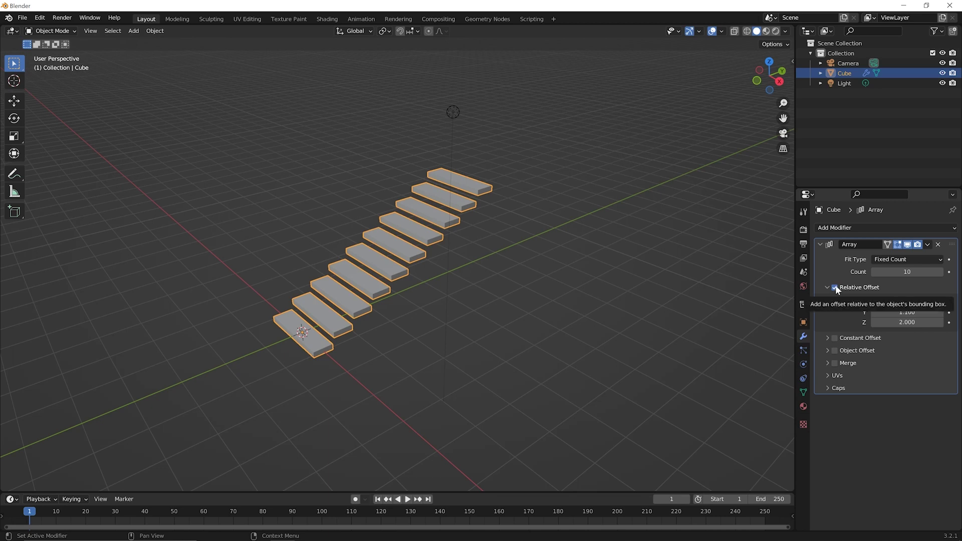
left_click(834, 337)
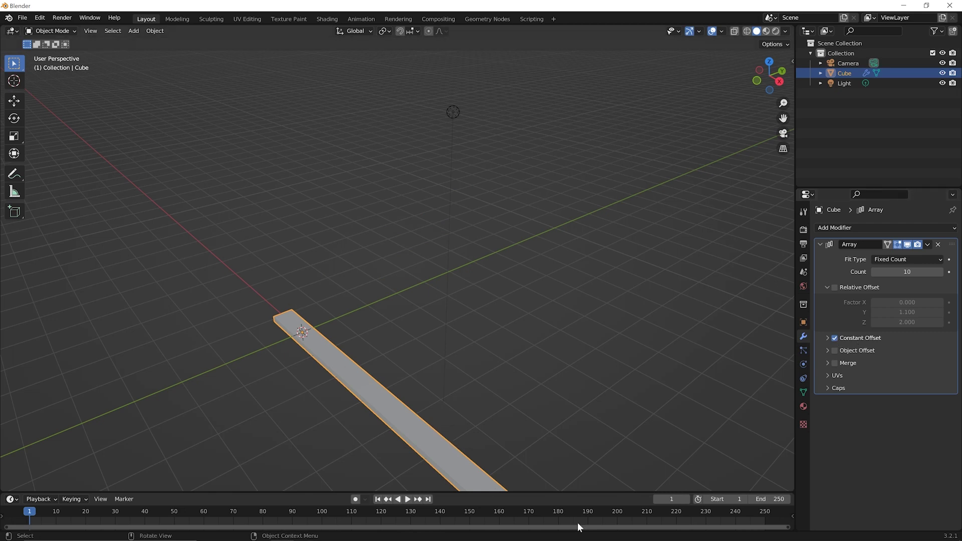
left_click(827, 338)
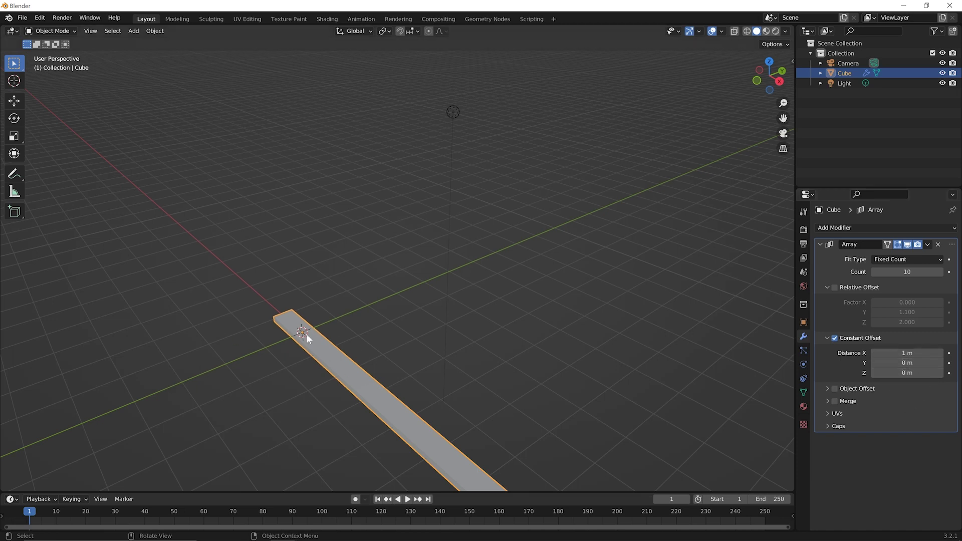
left_click(906, 353)
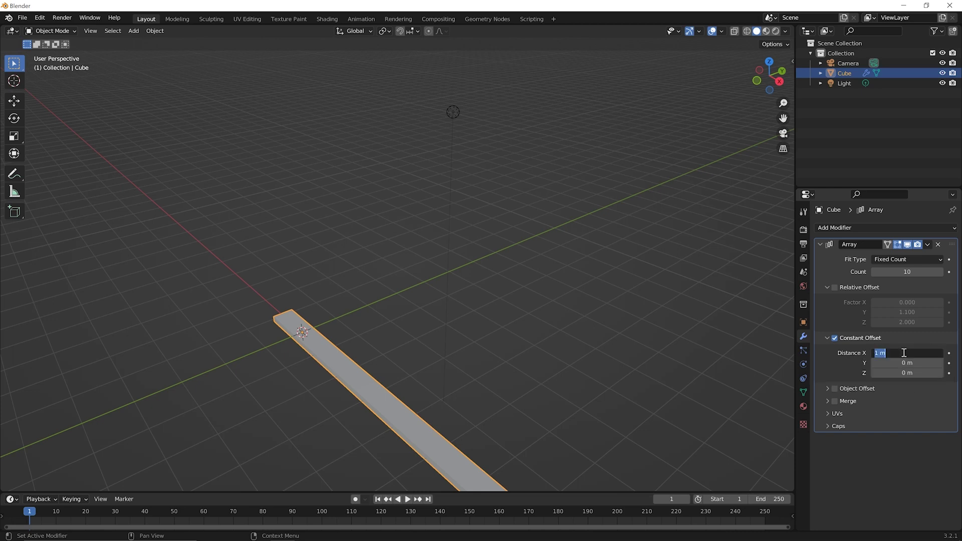
type("0")
key("Return")
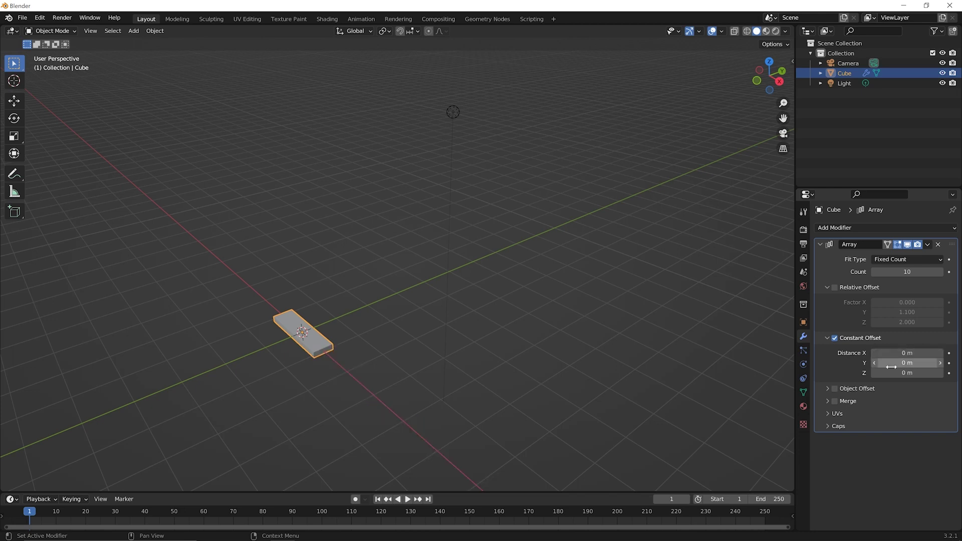
- Set the array's constant offset distances to 0.74 m on Y and 0.41 m on Z
left_click(905, 362)
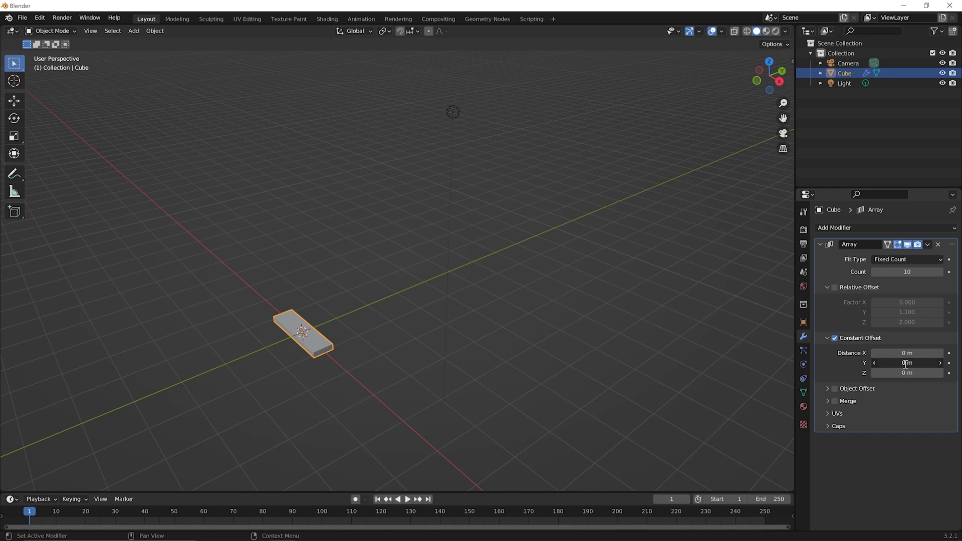
type("1.1")
key("Return")
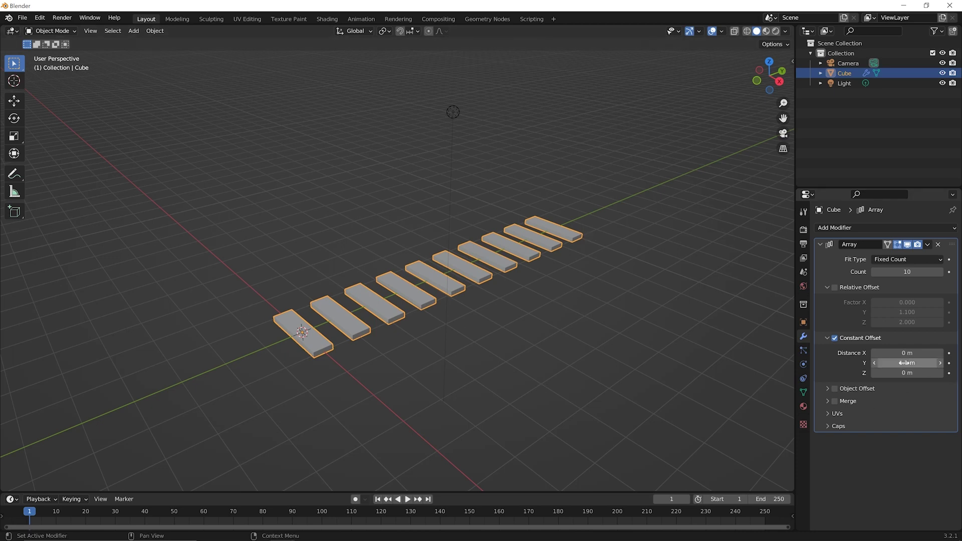
left_click_drag(906, 362, 887, 362)
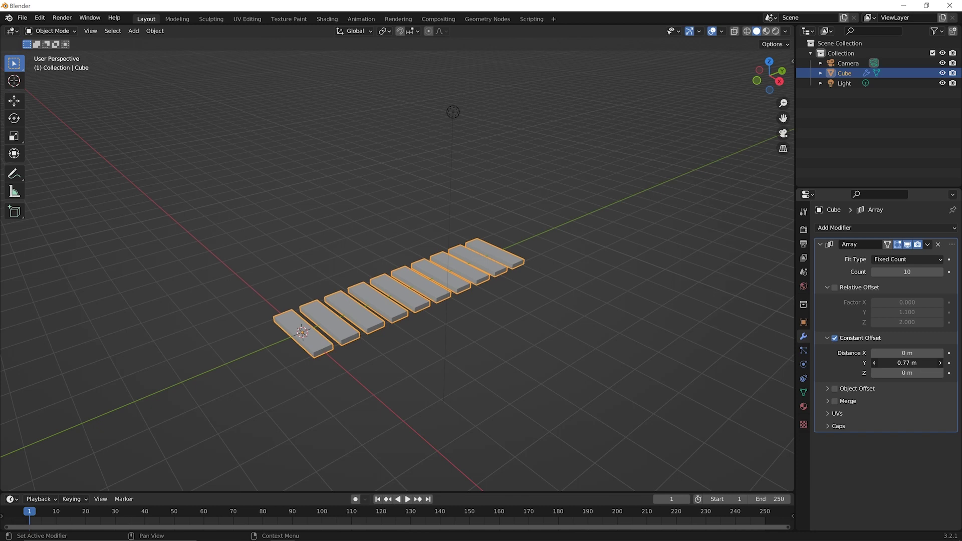
left_click_drag(887, 362, 885, 362)
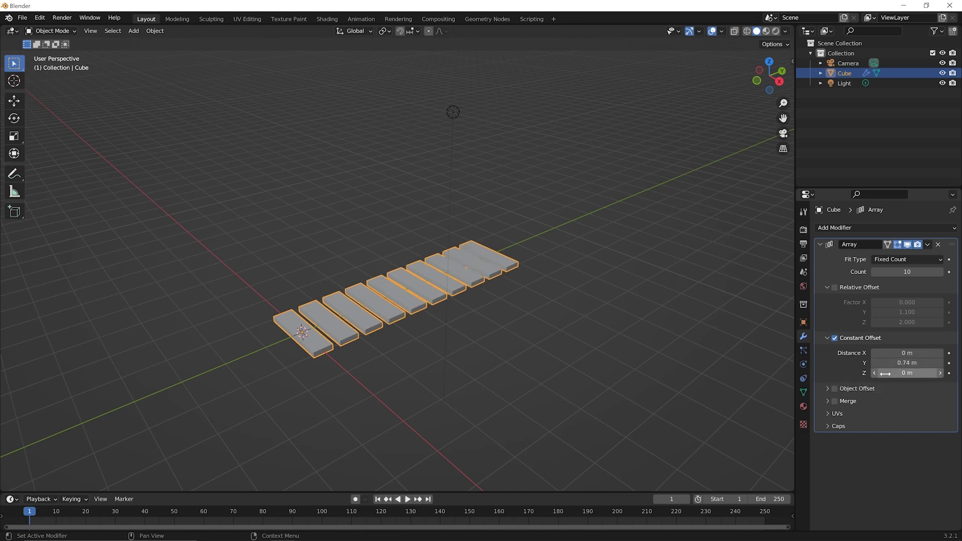
left_click_drag(905, 374, 910, 373)
left_click_drag(907, 372, 946, 401)
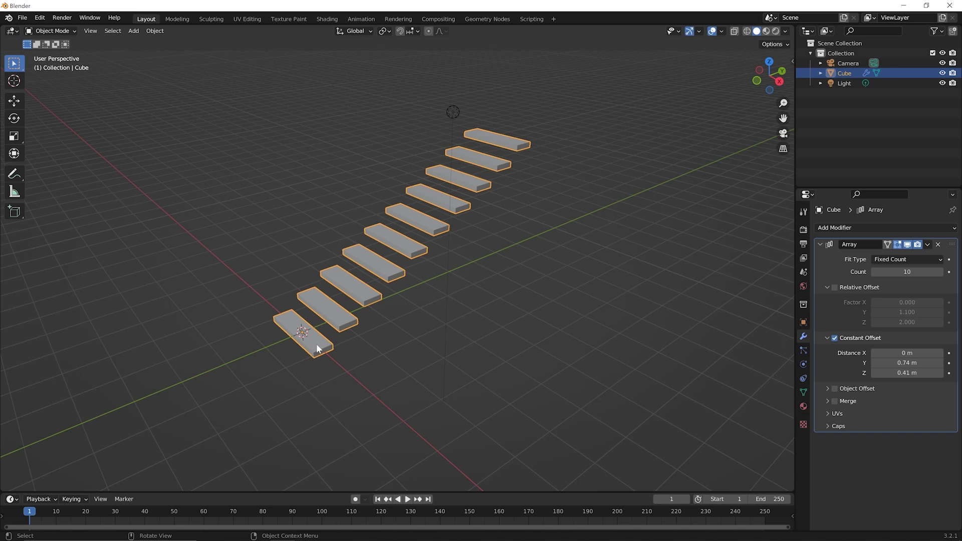
- Thicken the steps by moving the first slab's top face up about 0.25 m along Z in Edit Mode
key("Tab")
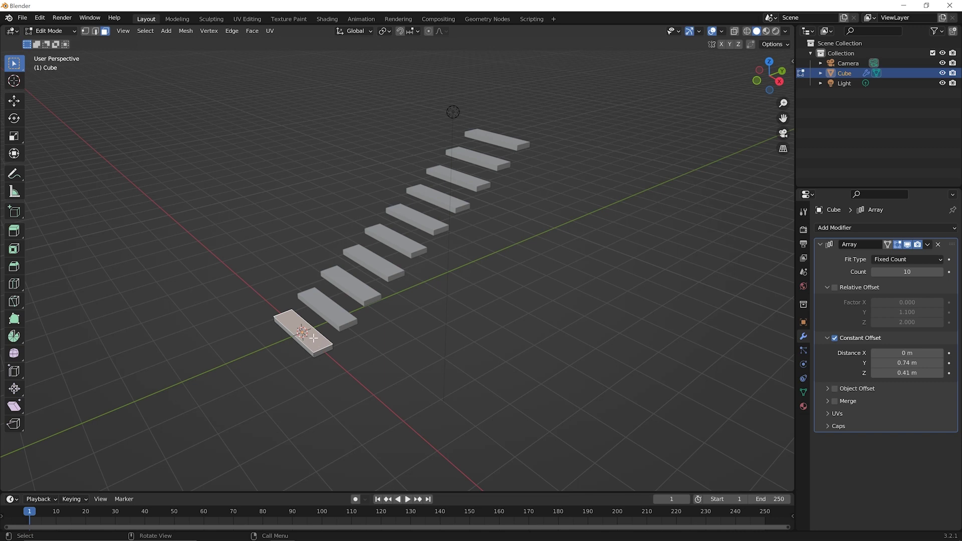
key("g")
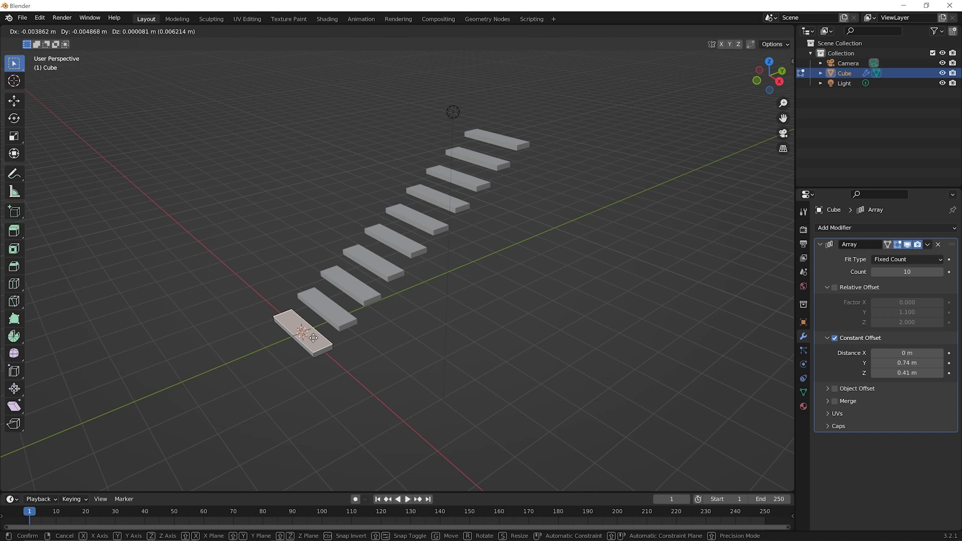
key("z")
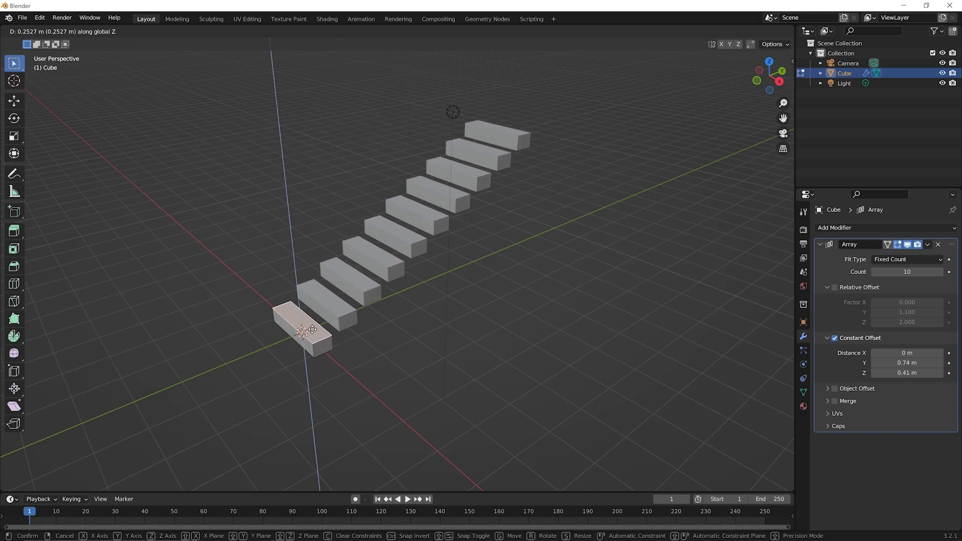
left_click(313, 329)
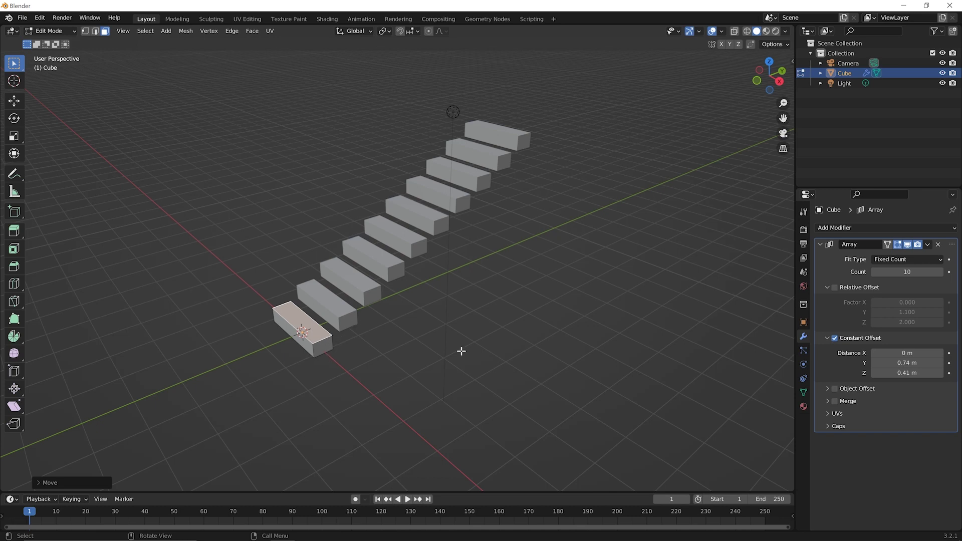
key("Tab")
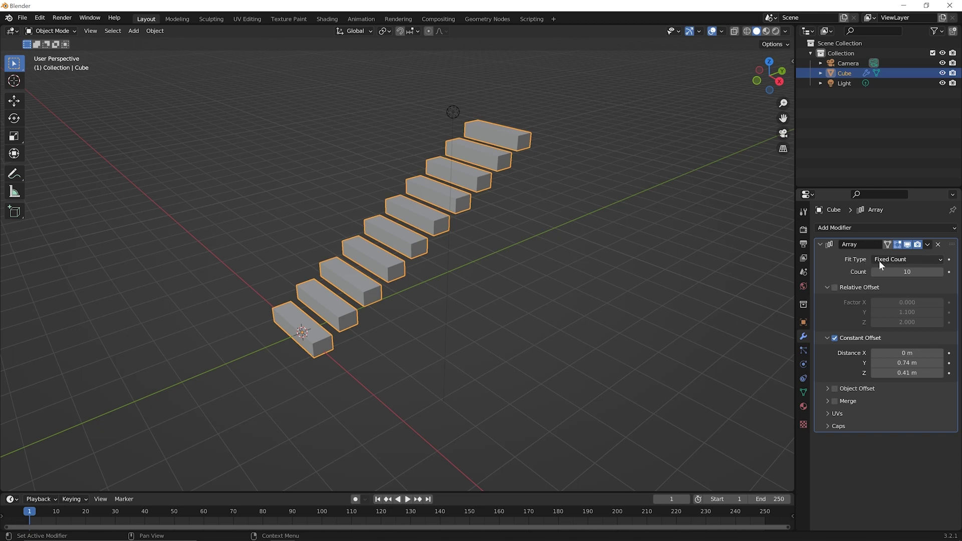
- Try the array's Fit Length type with a length of 8 m and return to Fixed Count
left_click(940, 261)
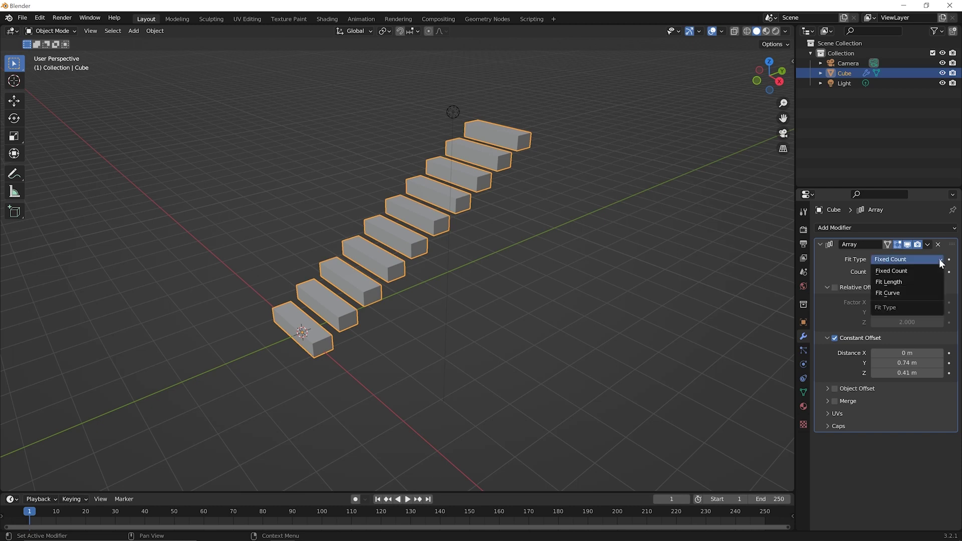
left_click(915, 282)
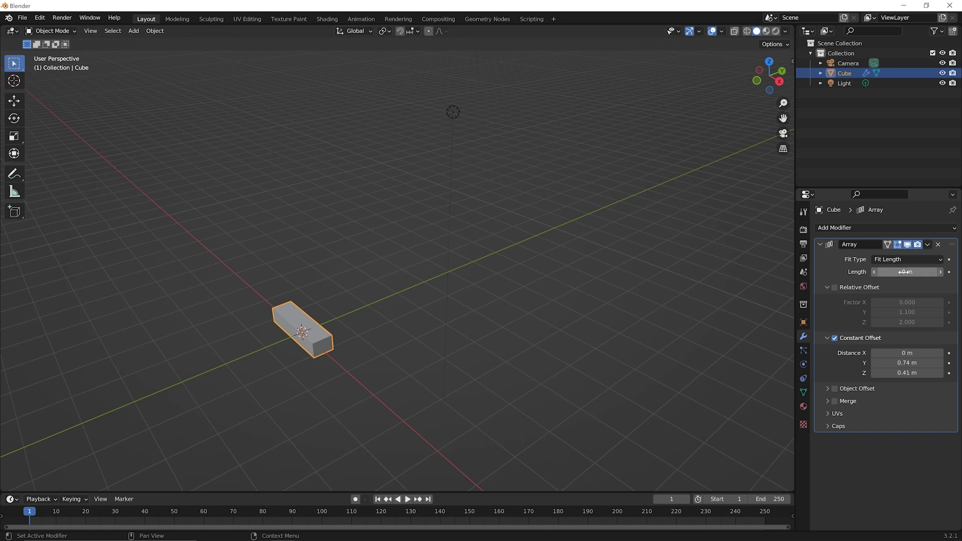
mouse_move(904, 271)
left_mouse_down()
mouse_move(939, 271)
mouse_move(906, 271)
left_mouse_up()
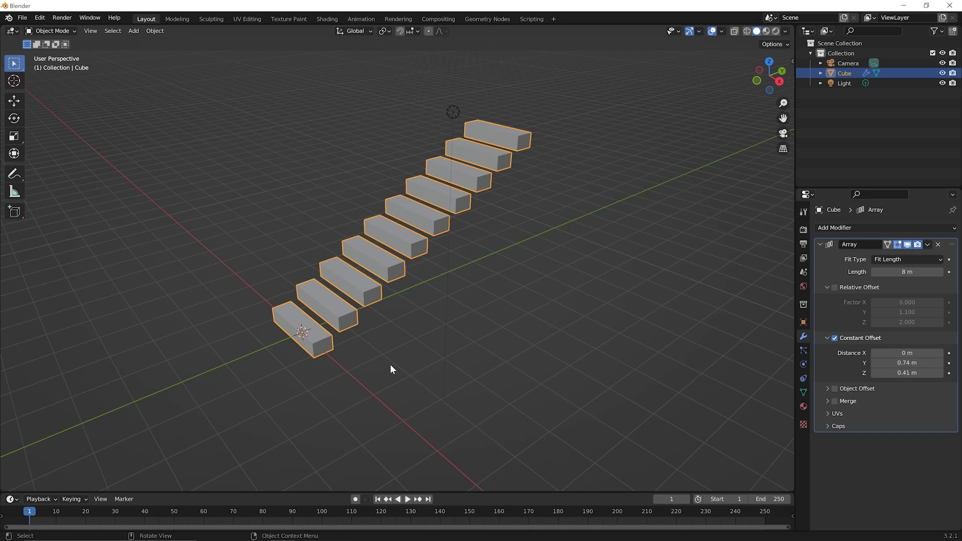
left_click(912, 260)
left_click(914, 270)
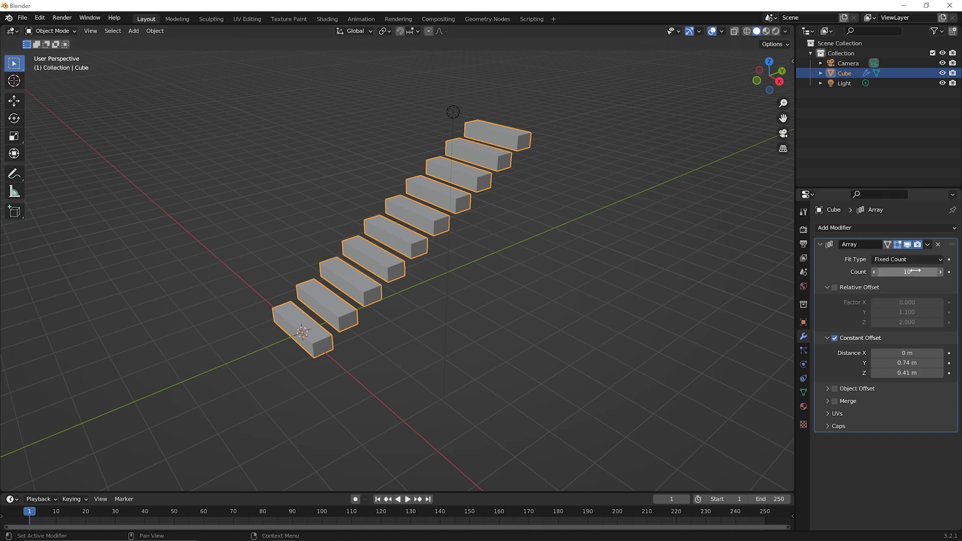
- Try different array counts by stepping the value up and down, ending at 8 copies
left_click(874, 271)
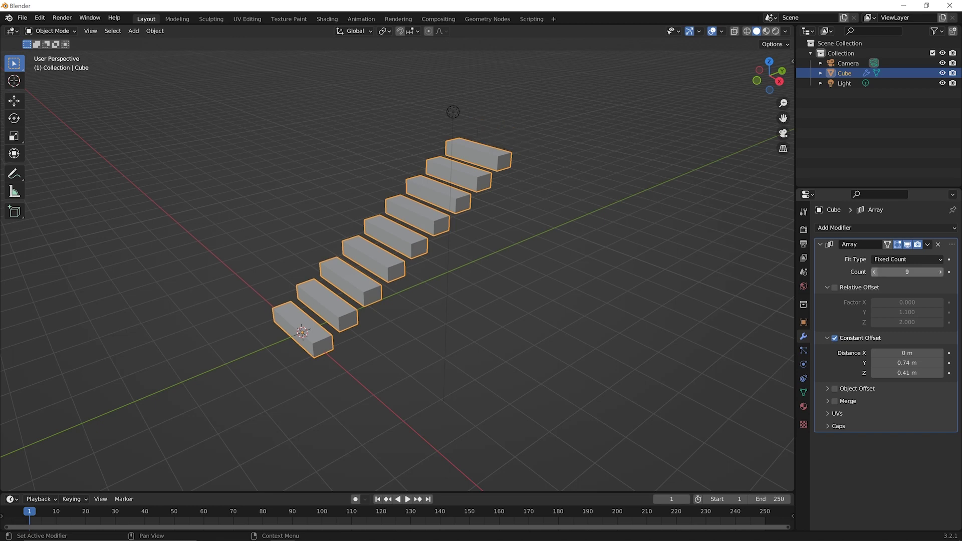
left_click(873, 271)
left_click(939, 272)
left_click(939, 271)
left_click(874, 271)
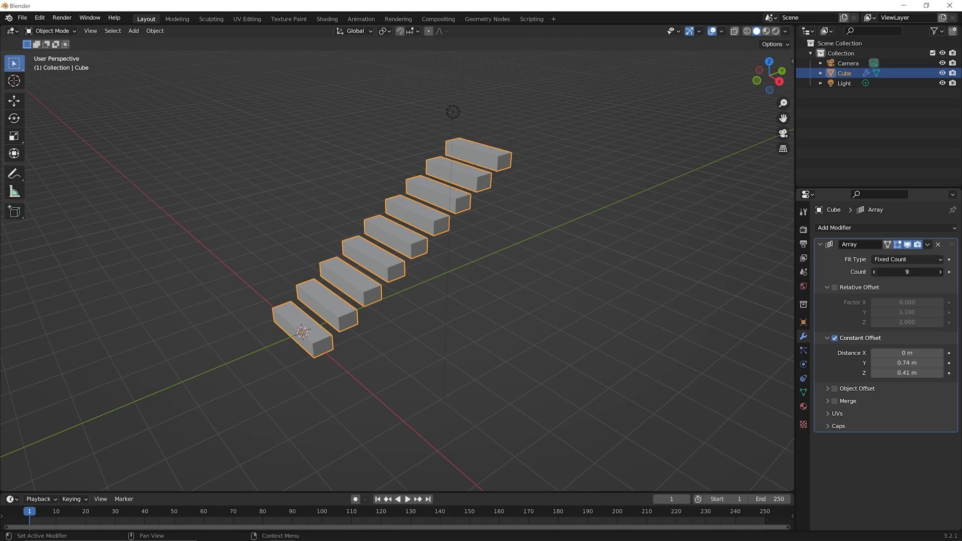
left_click(874, 271)
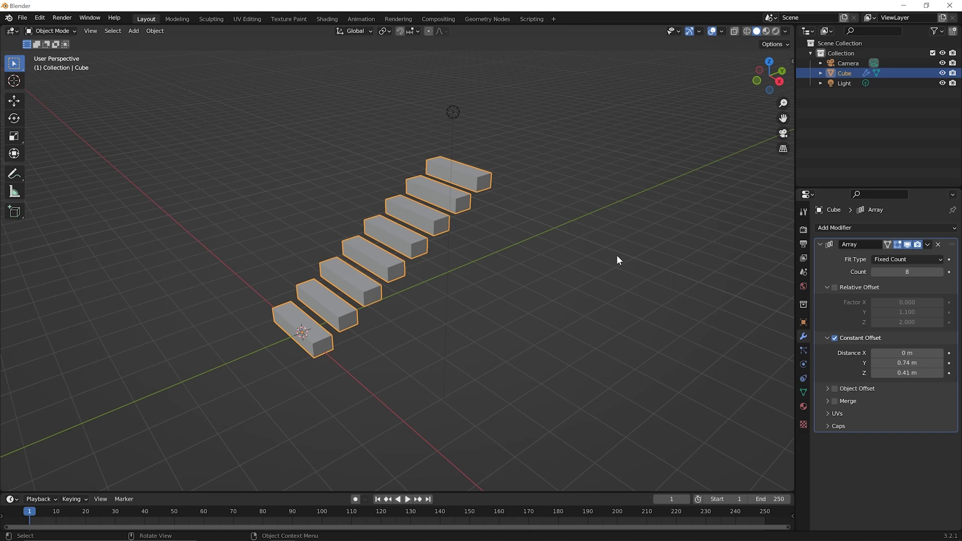
left_click(898, 260)
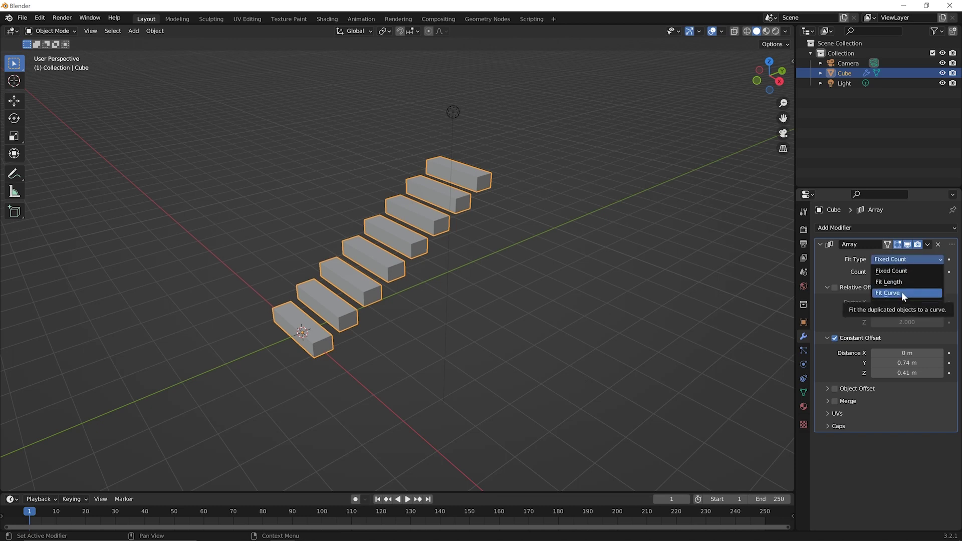
left_click(911, 260)
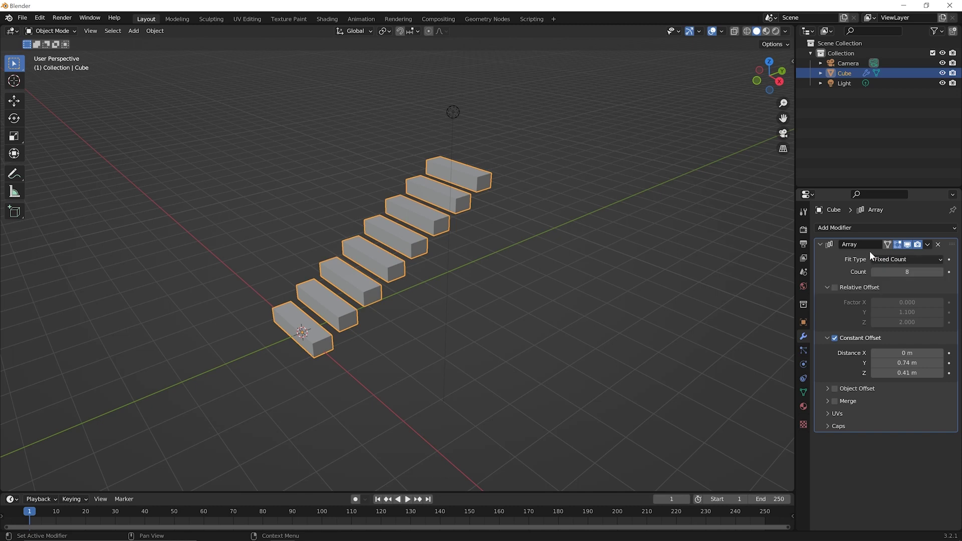
- Collapse the first Array modifier and add a second one with a relative offset factor of 1.1 on X
left_click(820, 244)
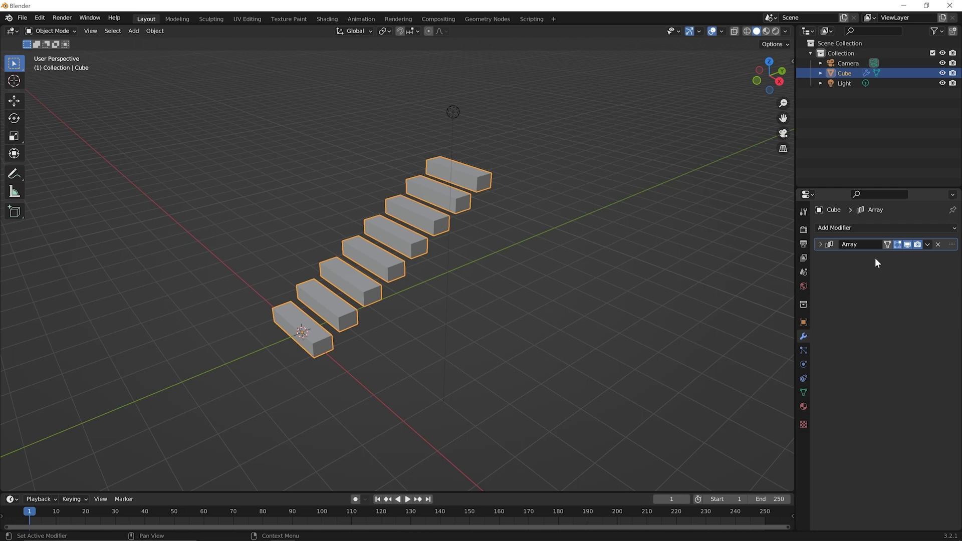
left_click(841, 228)
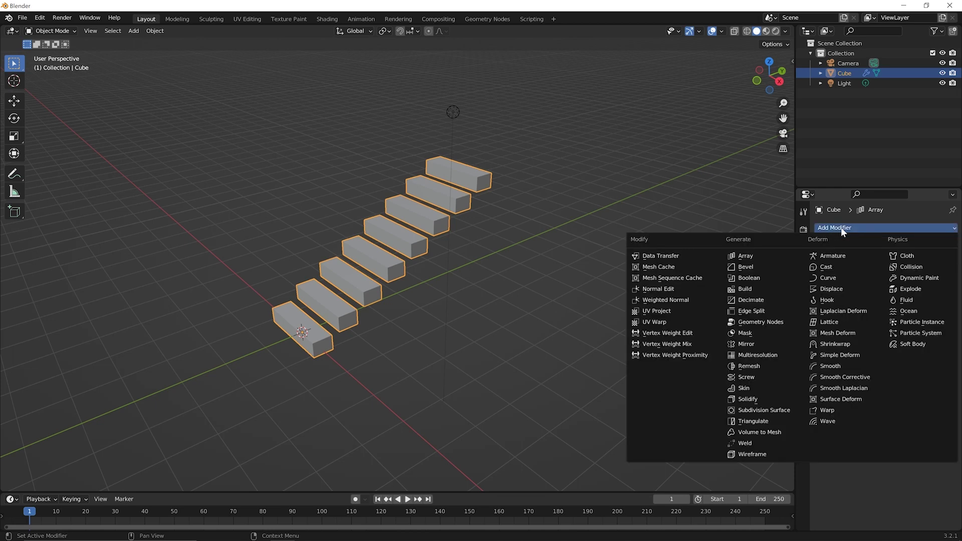
left_click(756, 257)
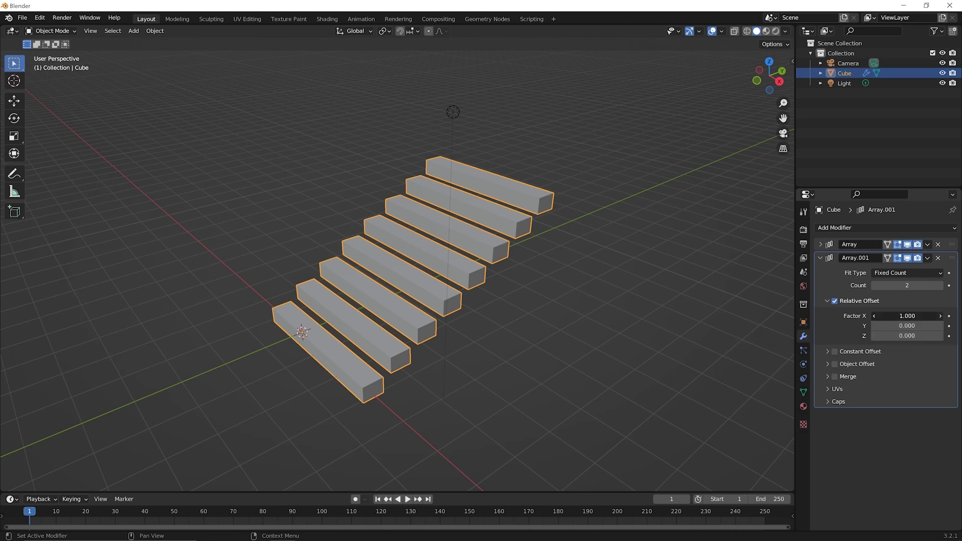
left_click(940, 316)
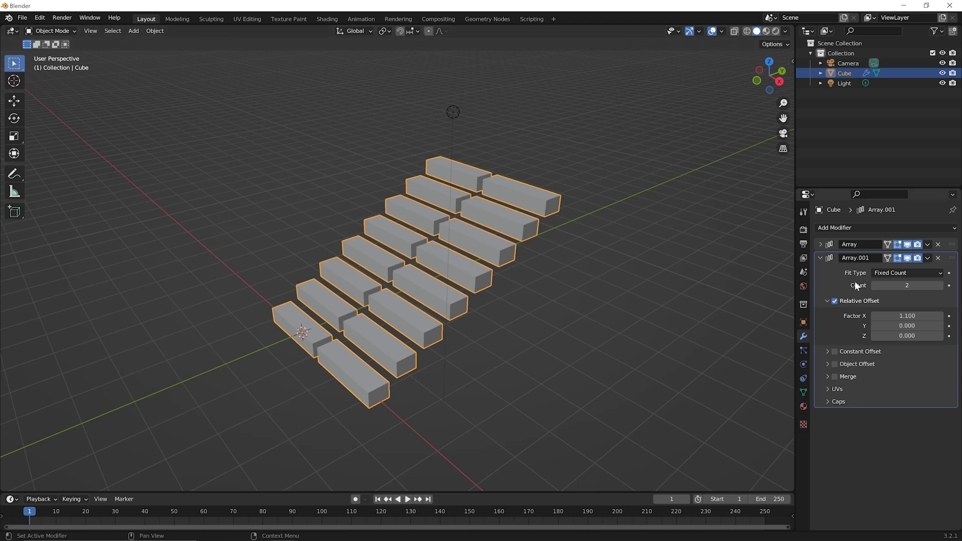
- Set the second array's count to 5 copies
left_click(940, 286)
left_click(940, 285)
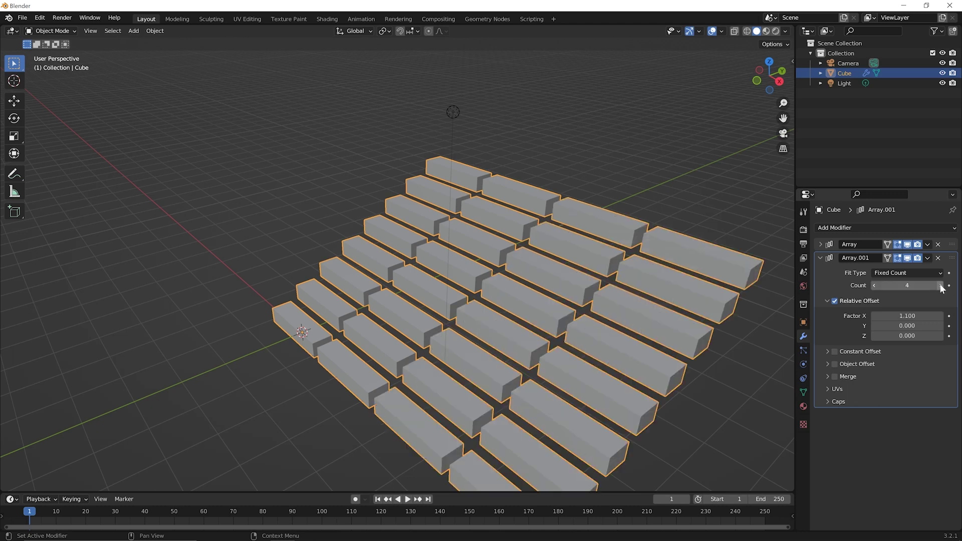
left_click(940, 286)
- Widen the gaps between the columns by setting the second array's relative X offset factor to 1.2
scroll(270, 160, "down", 3)
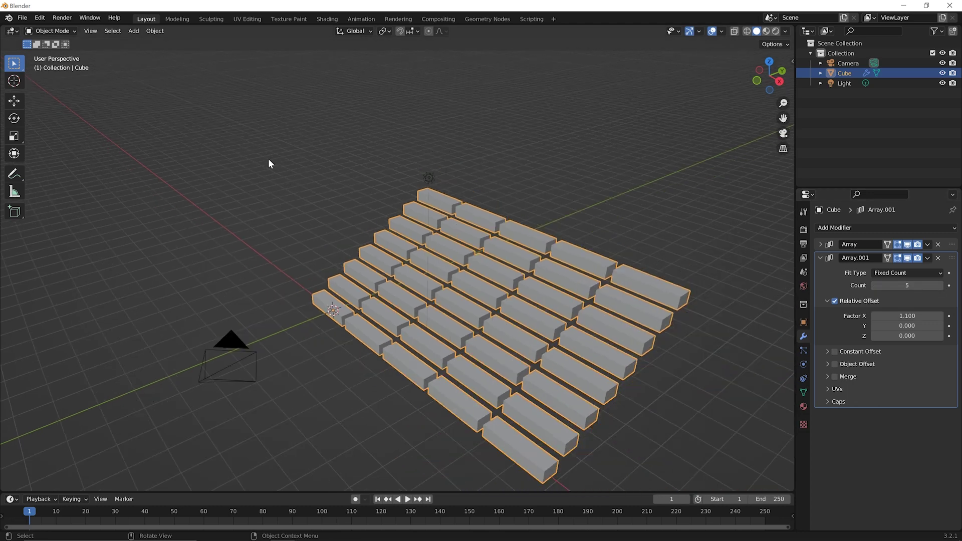
middle_click_drag(475, 311, 442, 264)
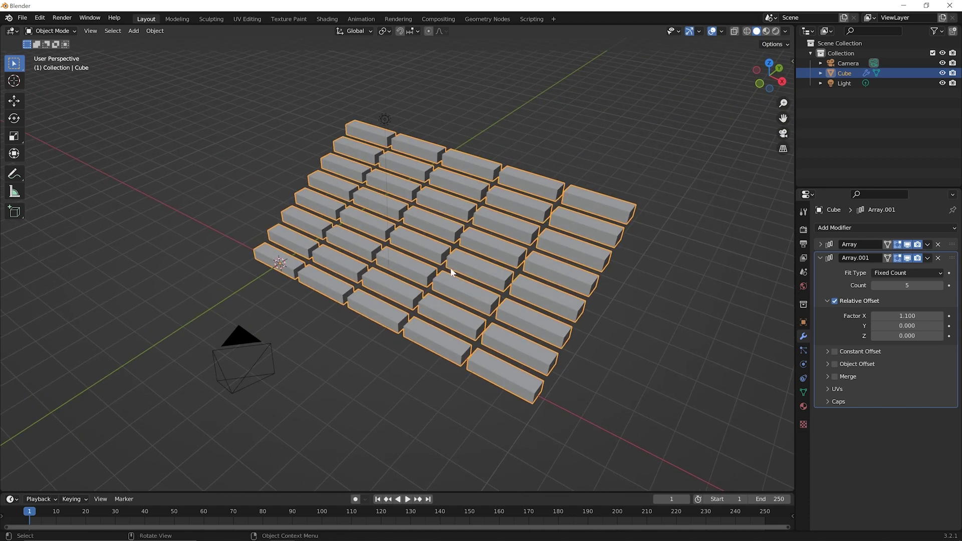
scroll(451, 272, "down", 1)
scroll(519, 305, "up", 3)
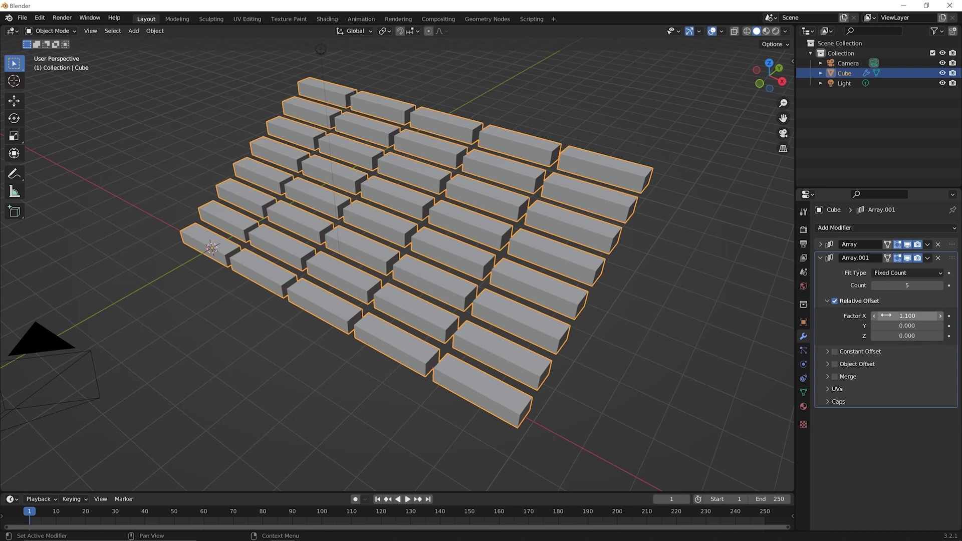
left_click(940, 315)
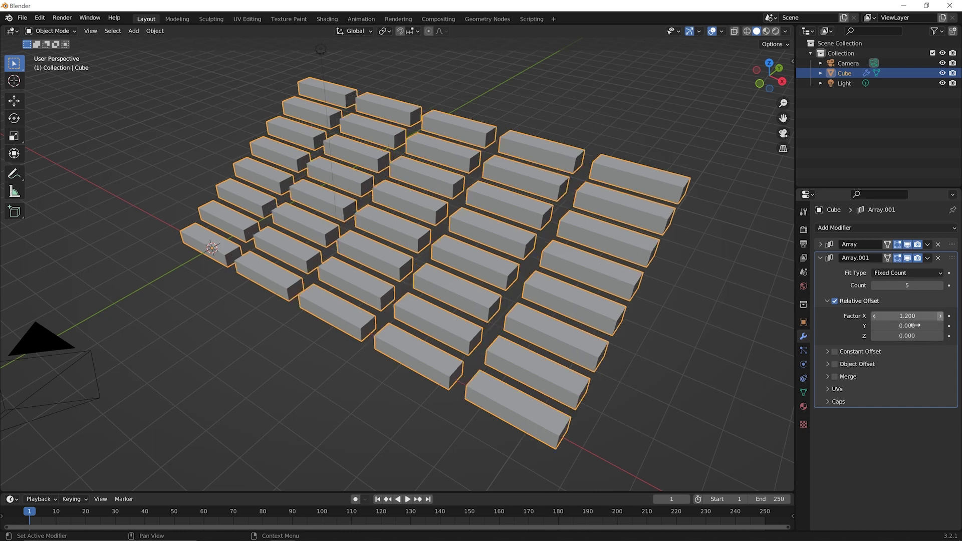
left_click_drag(914, 314, 901, 315)
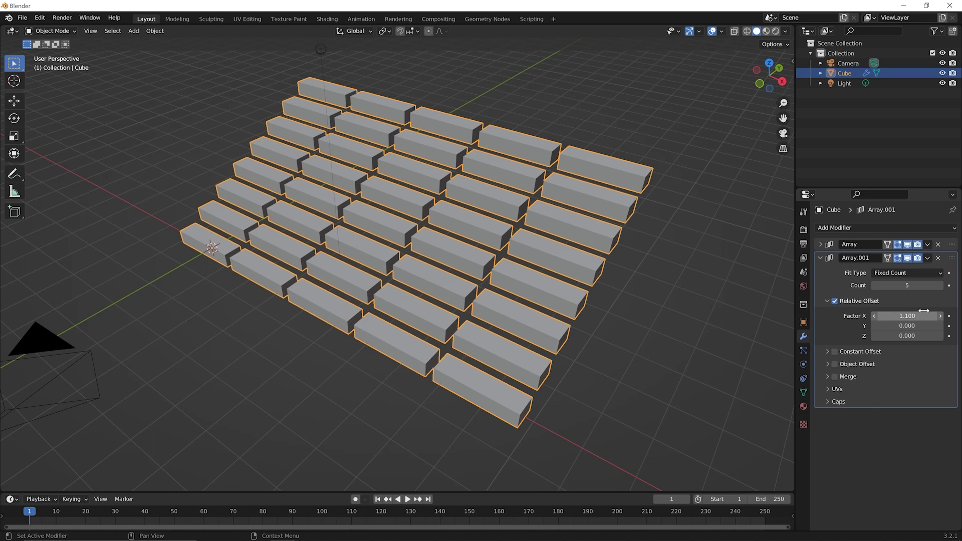
left_click(940, 315)
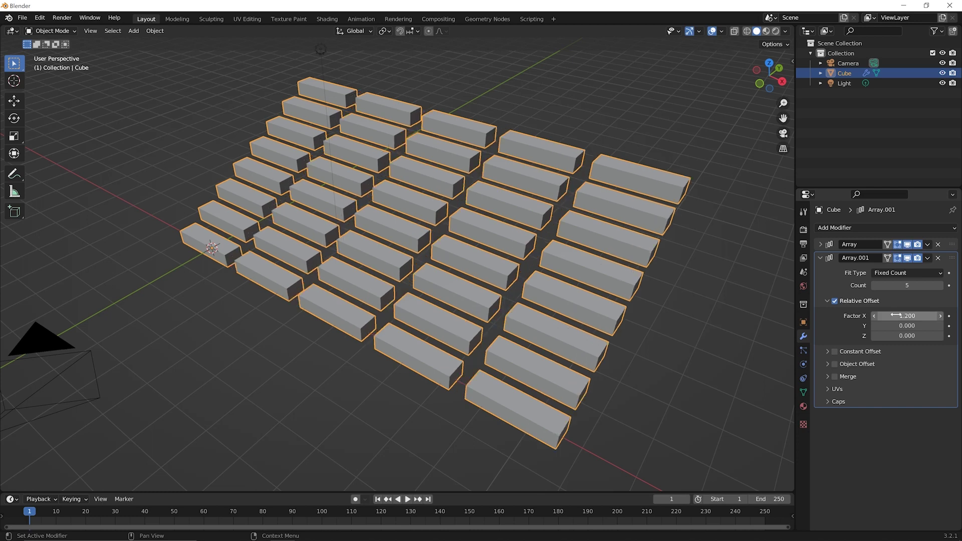
- Expand the first Array modifier and set its count to 10
left_click(820, 244)
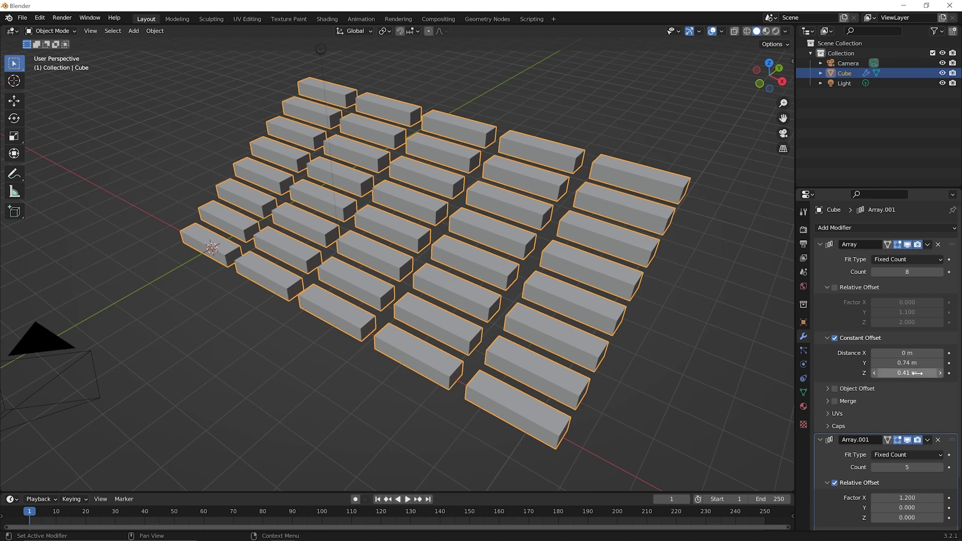
left_click(940, 272)
left_click(940, 272)
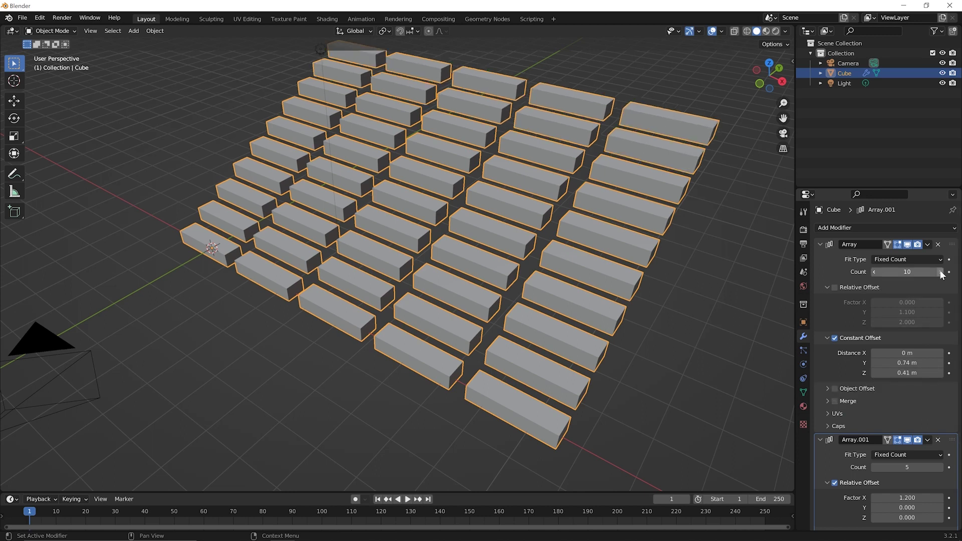
- Apply both Array modifiers to the cube, the original one first and the second one after it
key("Home")
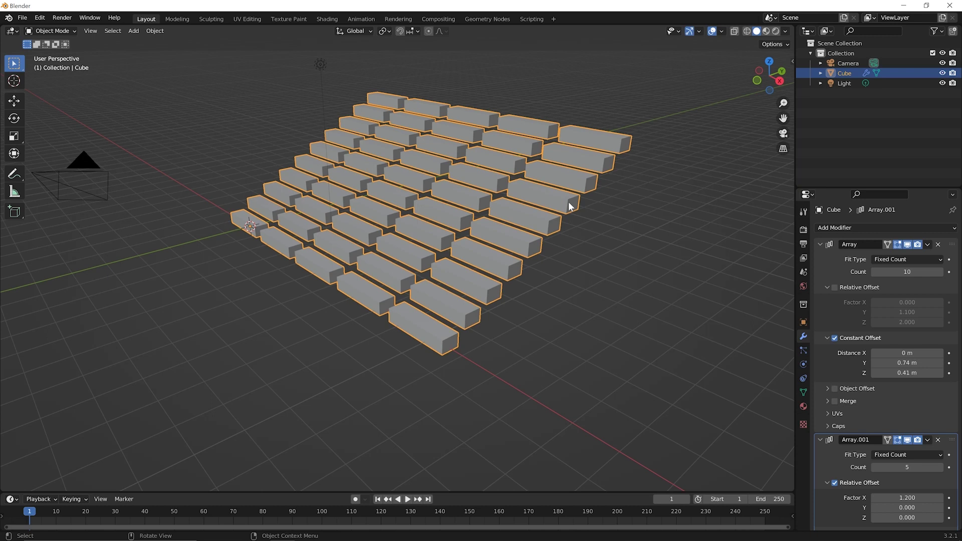
middle_click_drag(536, 151, 536, 151)
scroll(536, 152, "up", 2)
left_click(927, 244)
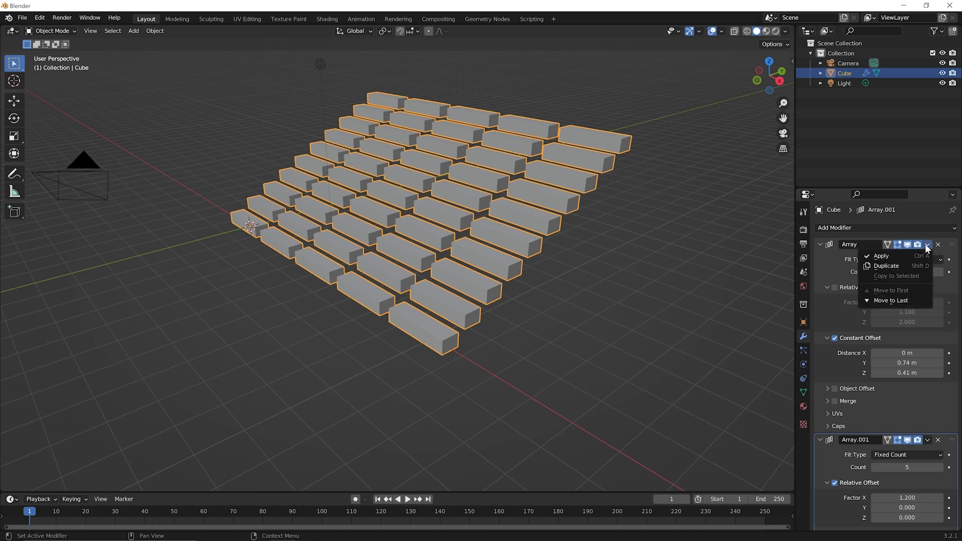
left_click(883, 256)
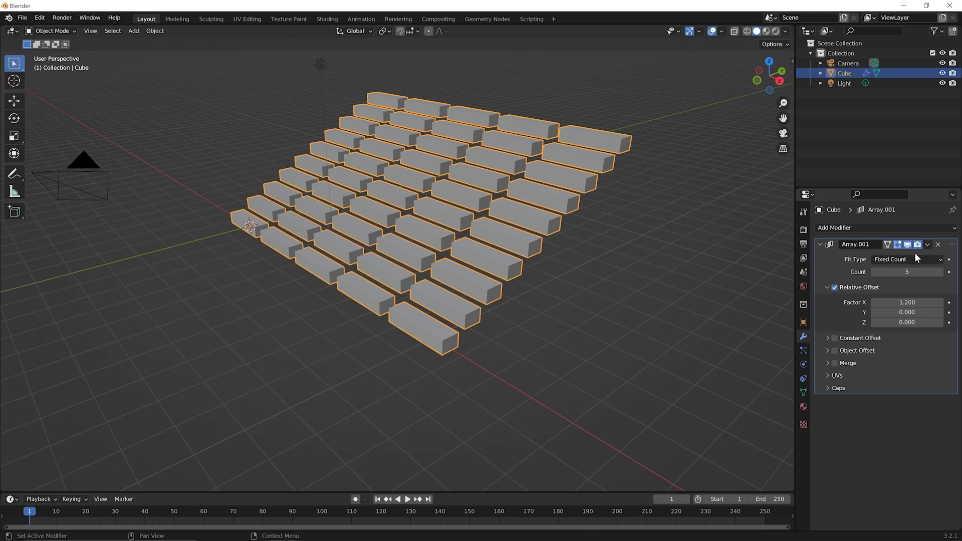
left_click(927, 244)
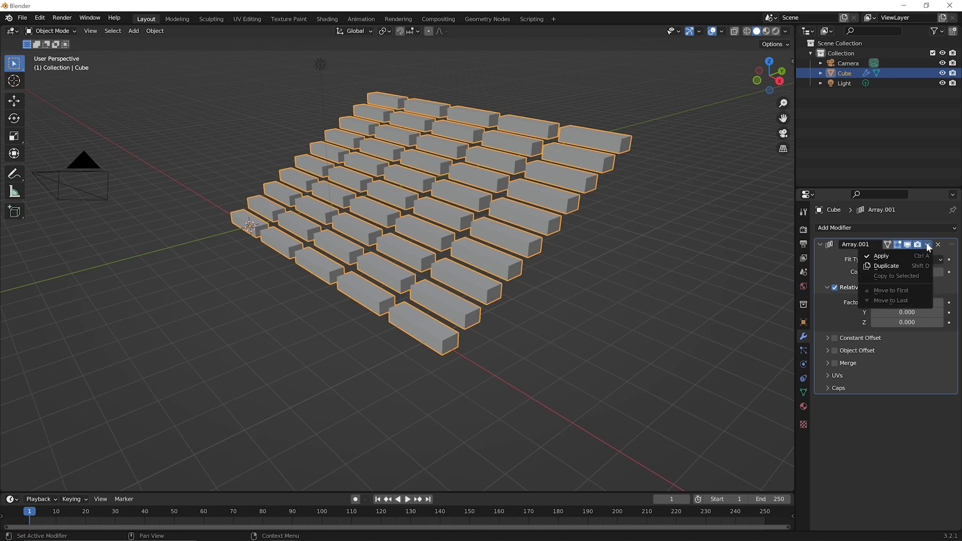
left_click(894, 256)
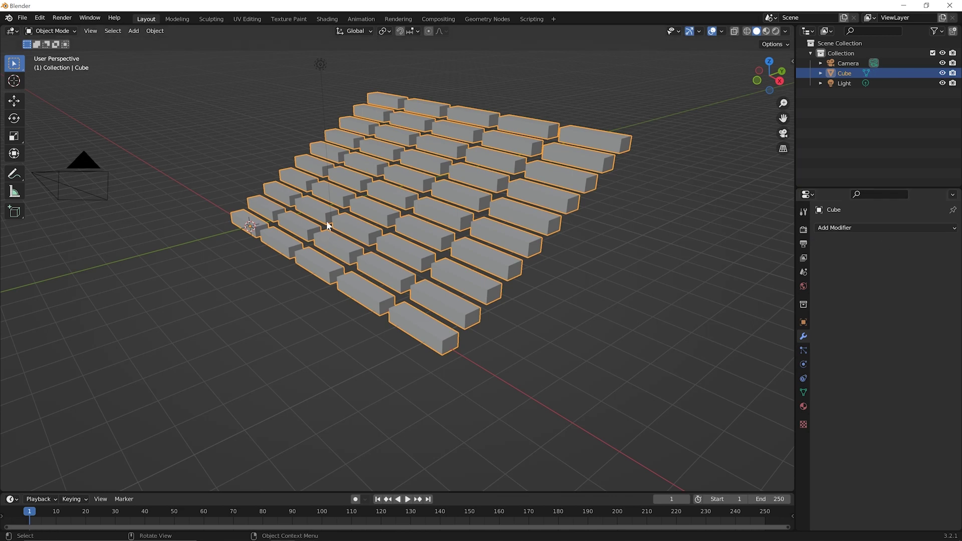
- In Edit Mode, lower the top face of the fourth block in the second row by about 0.19 m along Z
key("Tab")
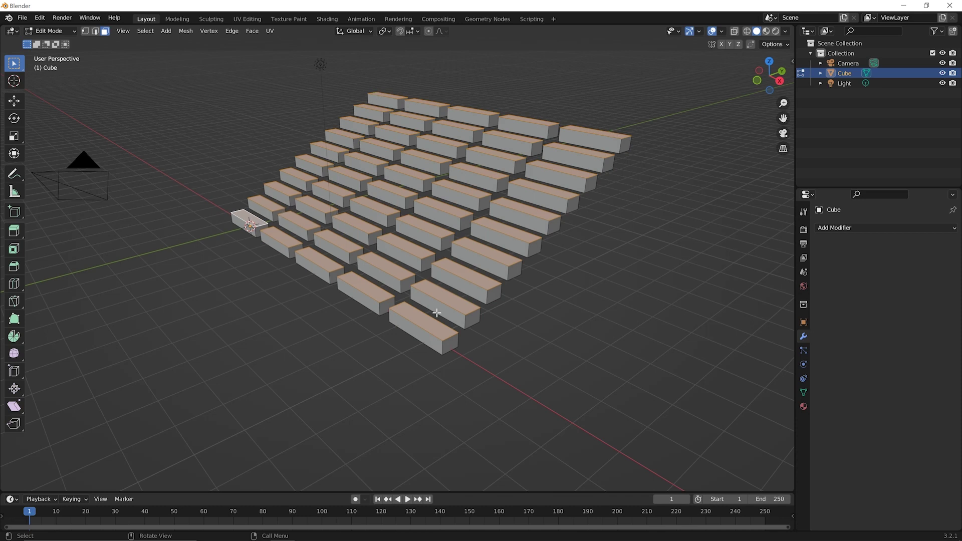
left_click(367, 332)
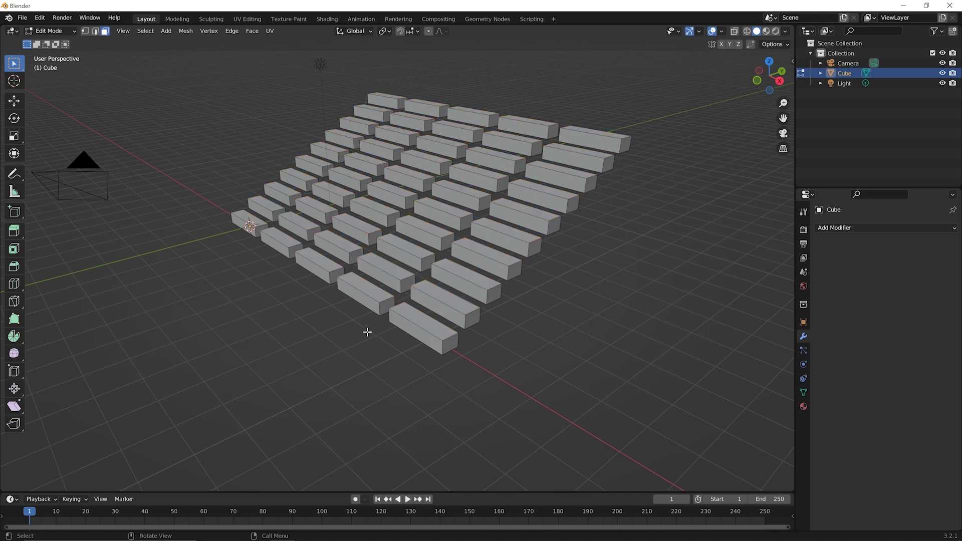
left_click(395, 271)
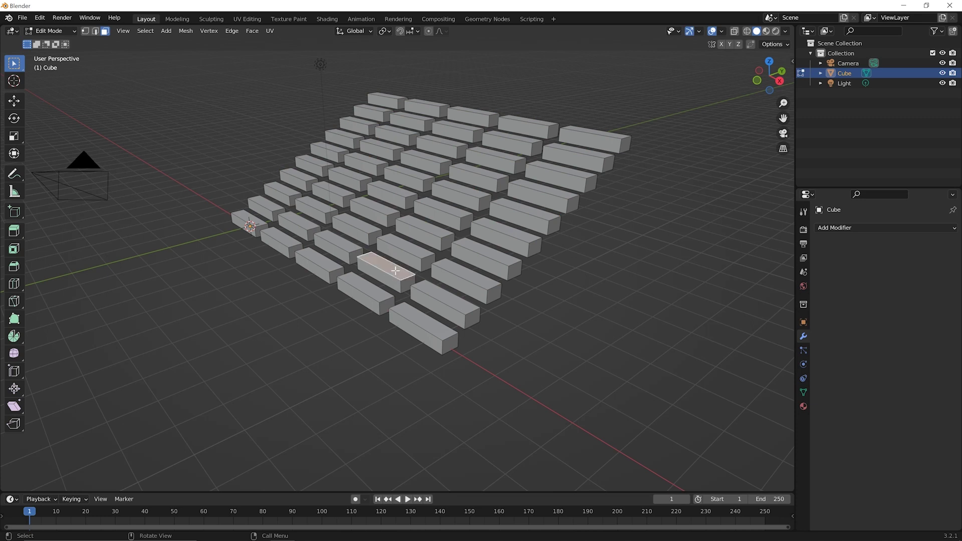
key("g")
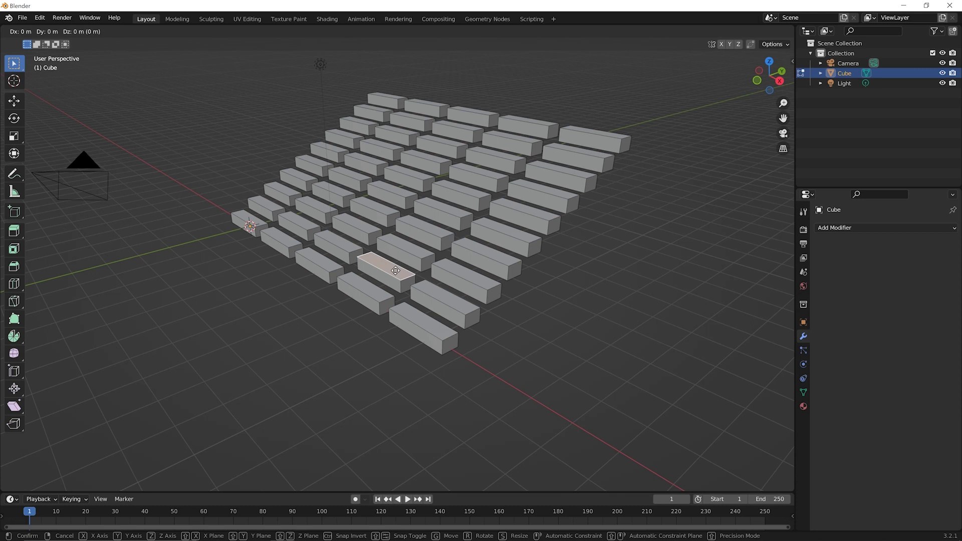
key("z")
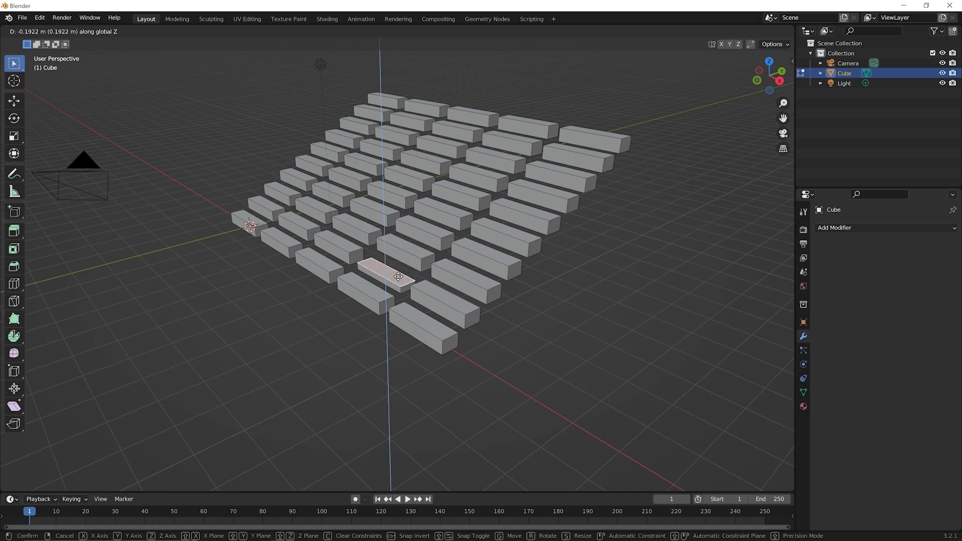
left_click(398, 277)
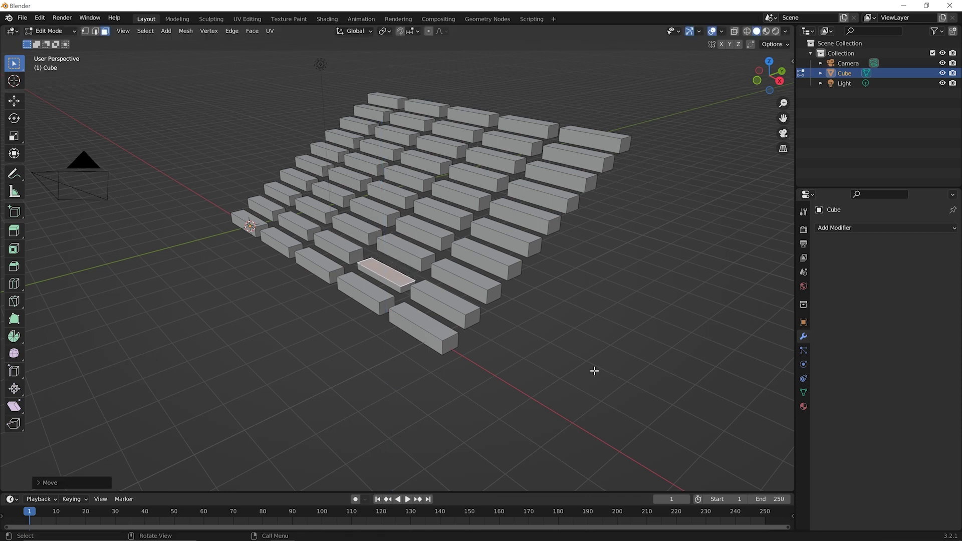